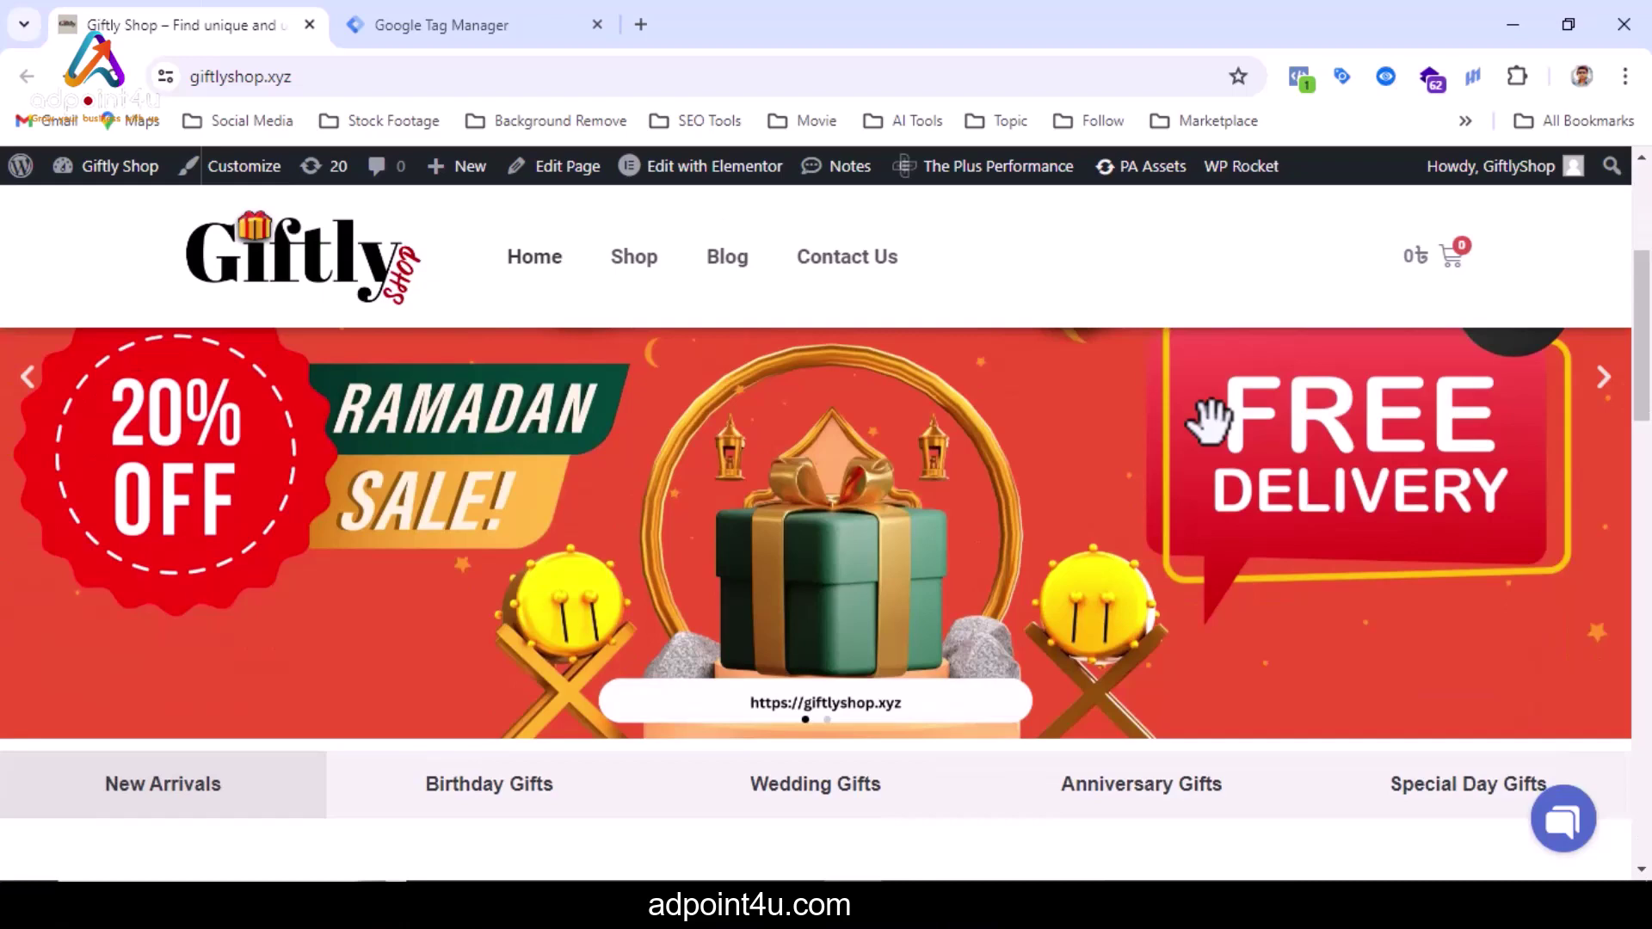
Open Teddy Bear Pink from the New Arrivals carousel and scroll to its Order Now phone number.
{"action": "scroll", "coordinate": [1209, 422], "scroll_direction": "down", "scroll_amount": 7}
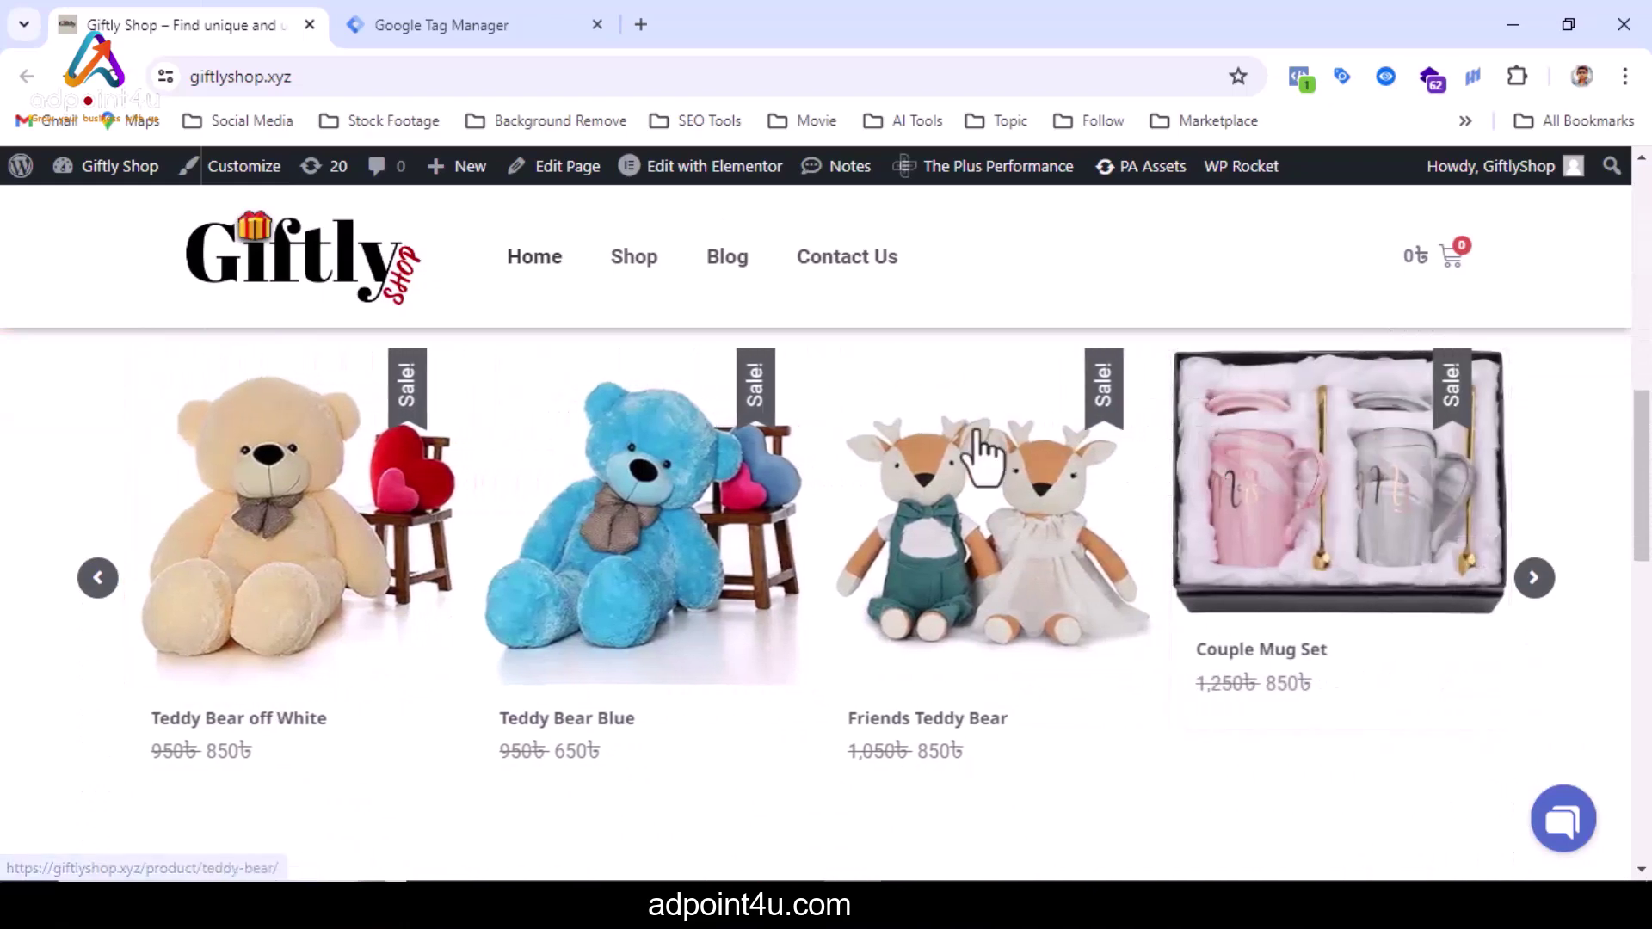
{"action": "left_click", "coordinate": [98, 578]}
{"action": "left_click", "coordinate": [422, 529]}
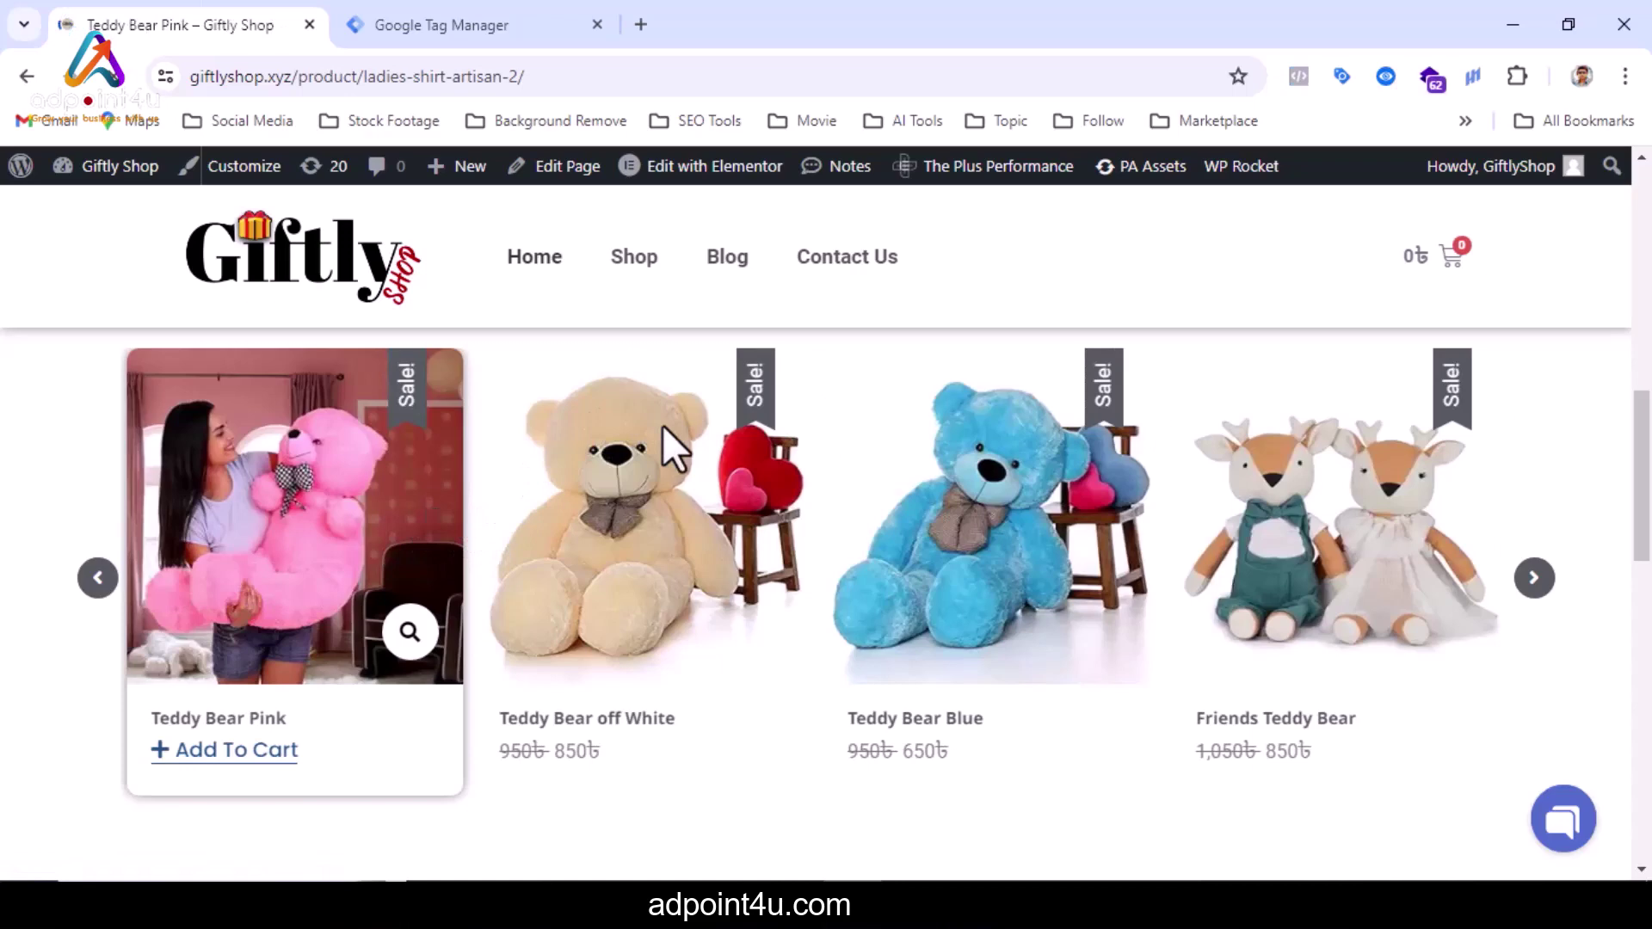
{"action": "scroll", "coordinate": [821, 484], "scroll_direction": "down", "scroll_amount": 3}
{"action": "scroll", "coordinate": [1015, 471], "scroll_direction": "down", "scroll_amount": 4}
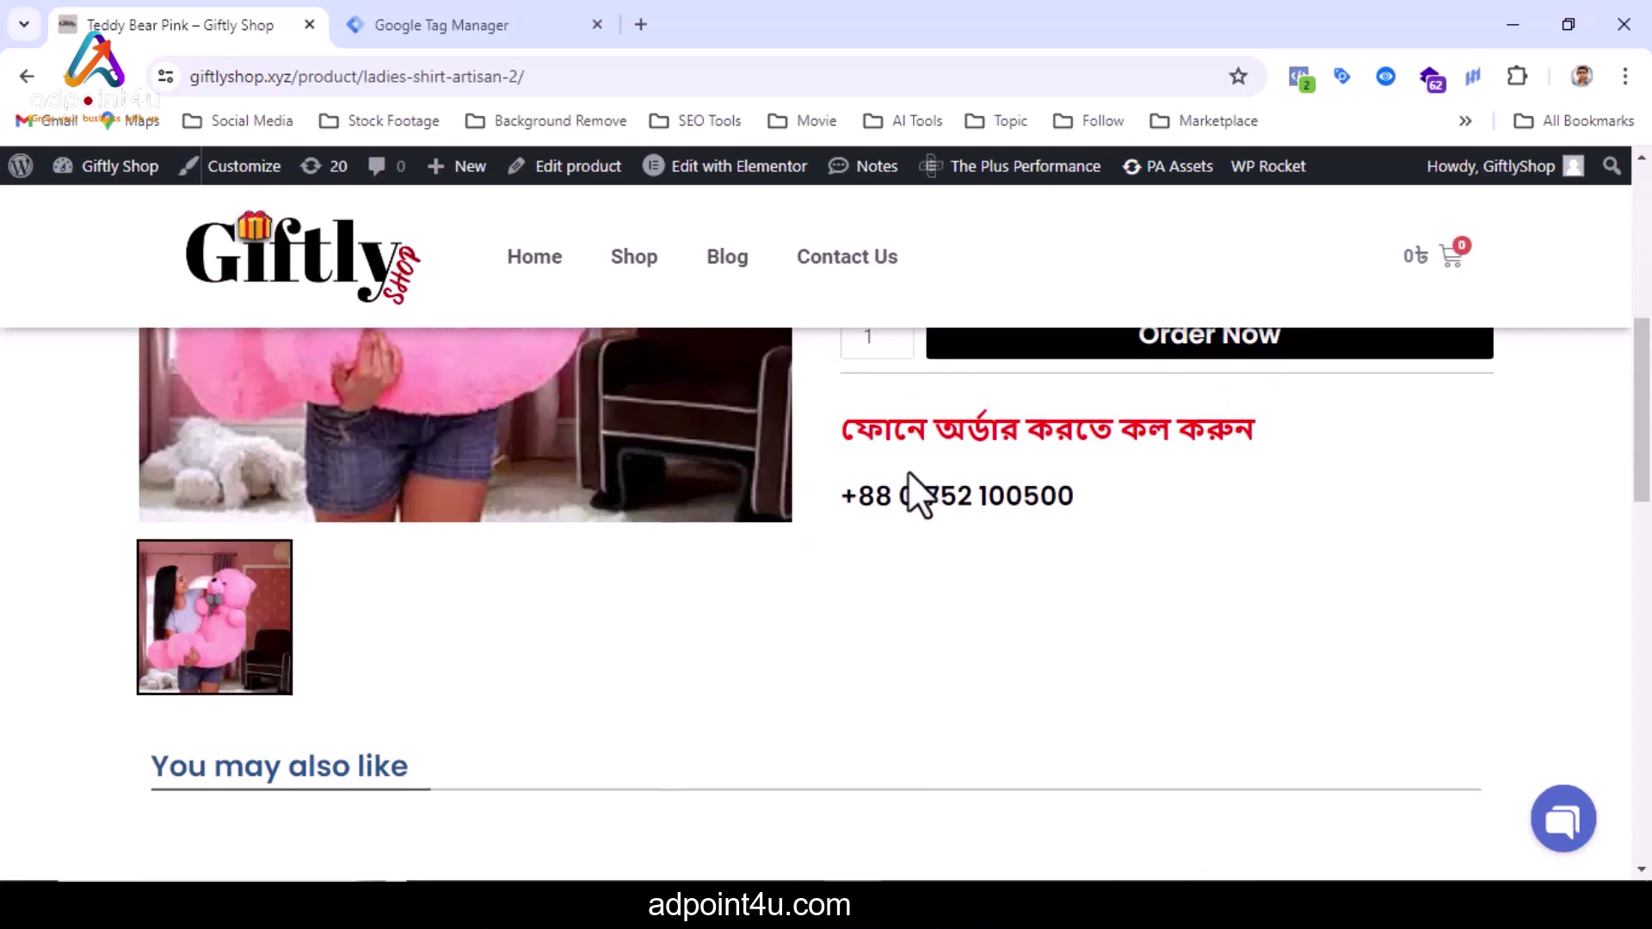
Inspect the phone number link in DevTools to confirm its href is a tel: address.
{"action": "right_click", "coordinate": [1002, 499]}
{"action": "left_click", "coordinate": [1089, 750]}
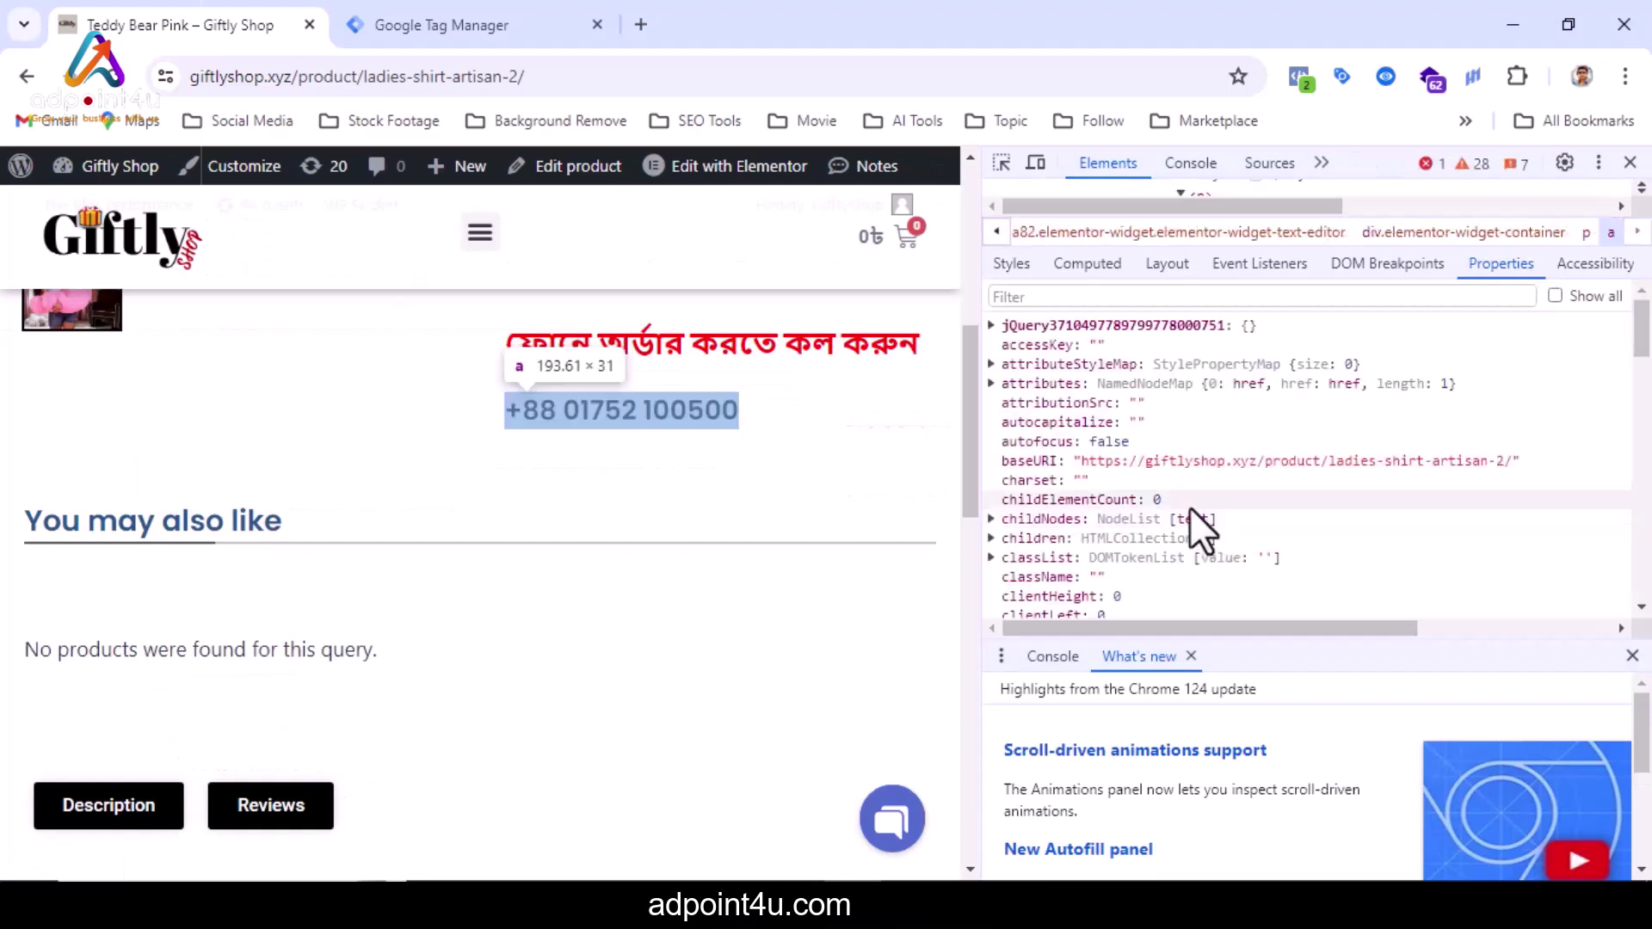
{"action": "left_click", "coordinate": [728, 412]}
{"action": "left_click", "coordinate": [1067, 301]}
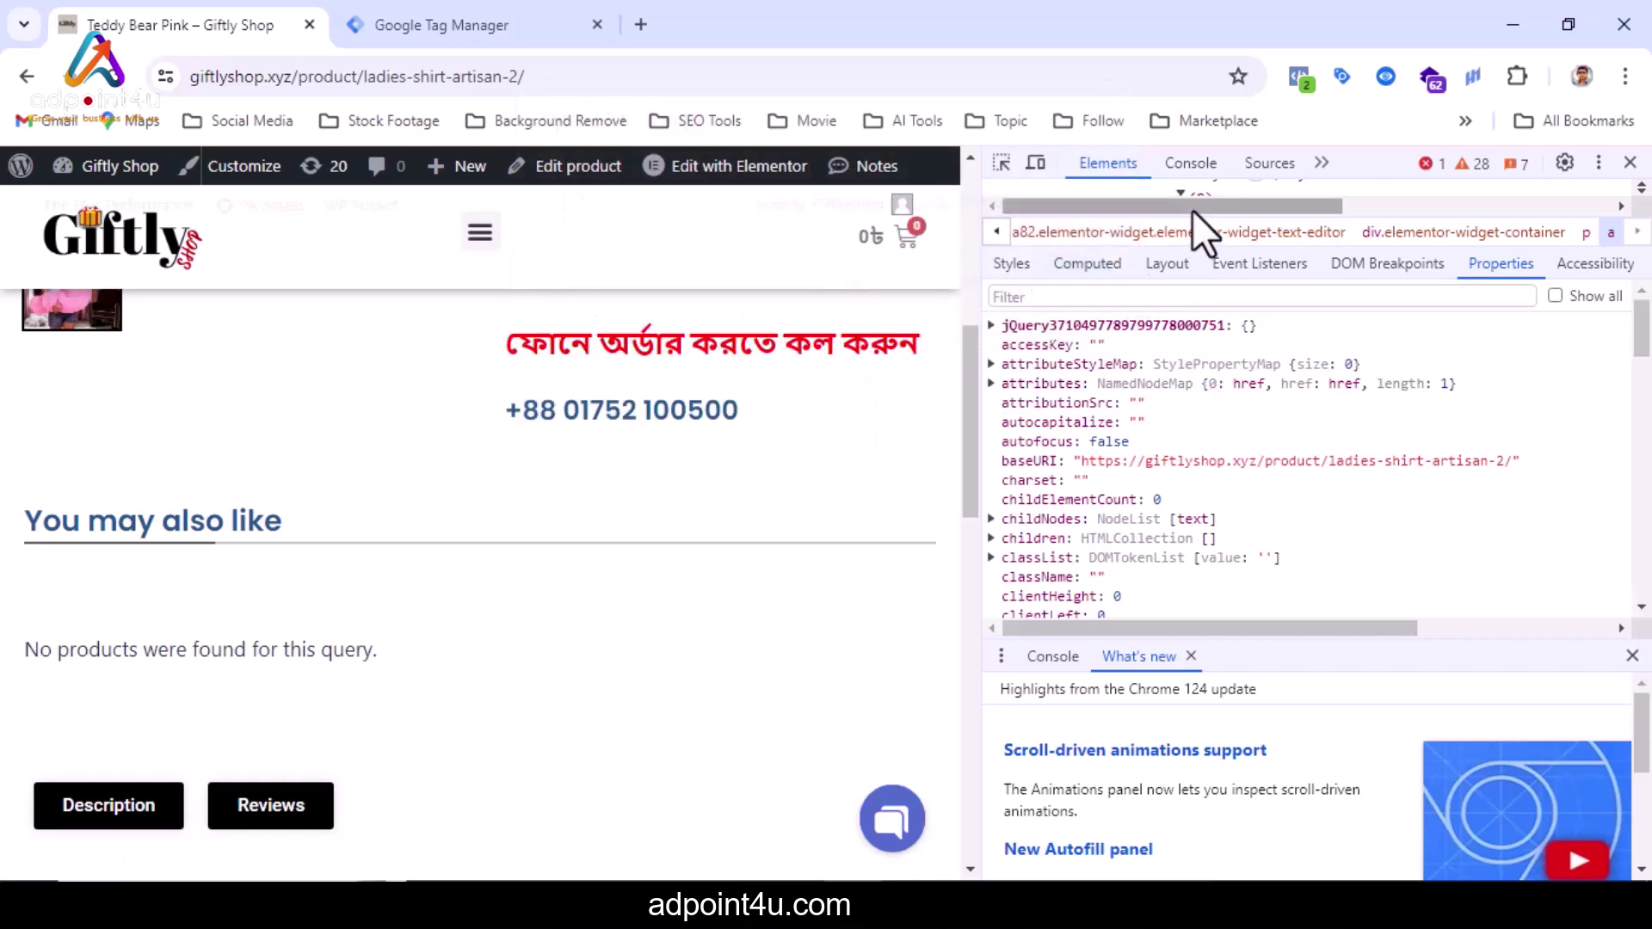
{"action": "scroll", "coordinate": [1127, 185], "scroll_direction": "down", "scroll_amount": 1}
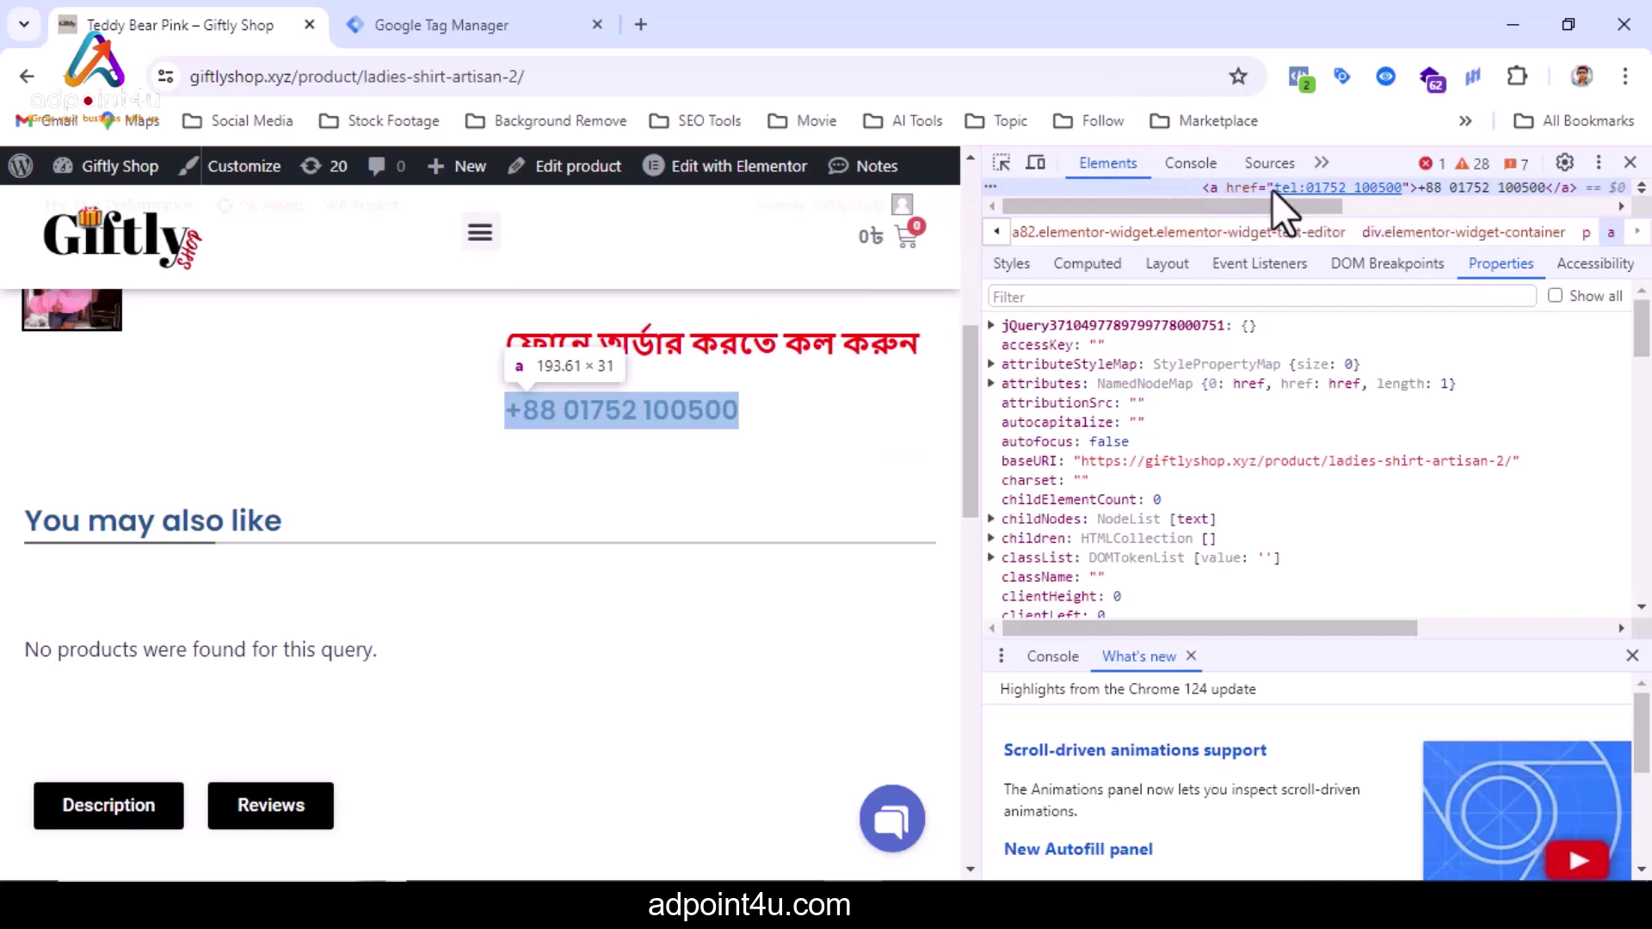
Close DevTools and return to the Google Tag Manager Tags list.
{"action": "left_click", "coordinate": [1630, 162]}
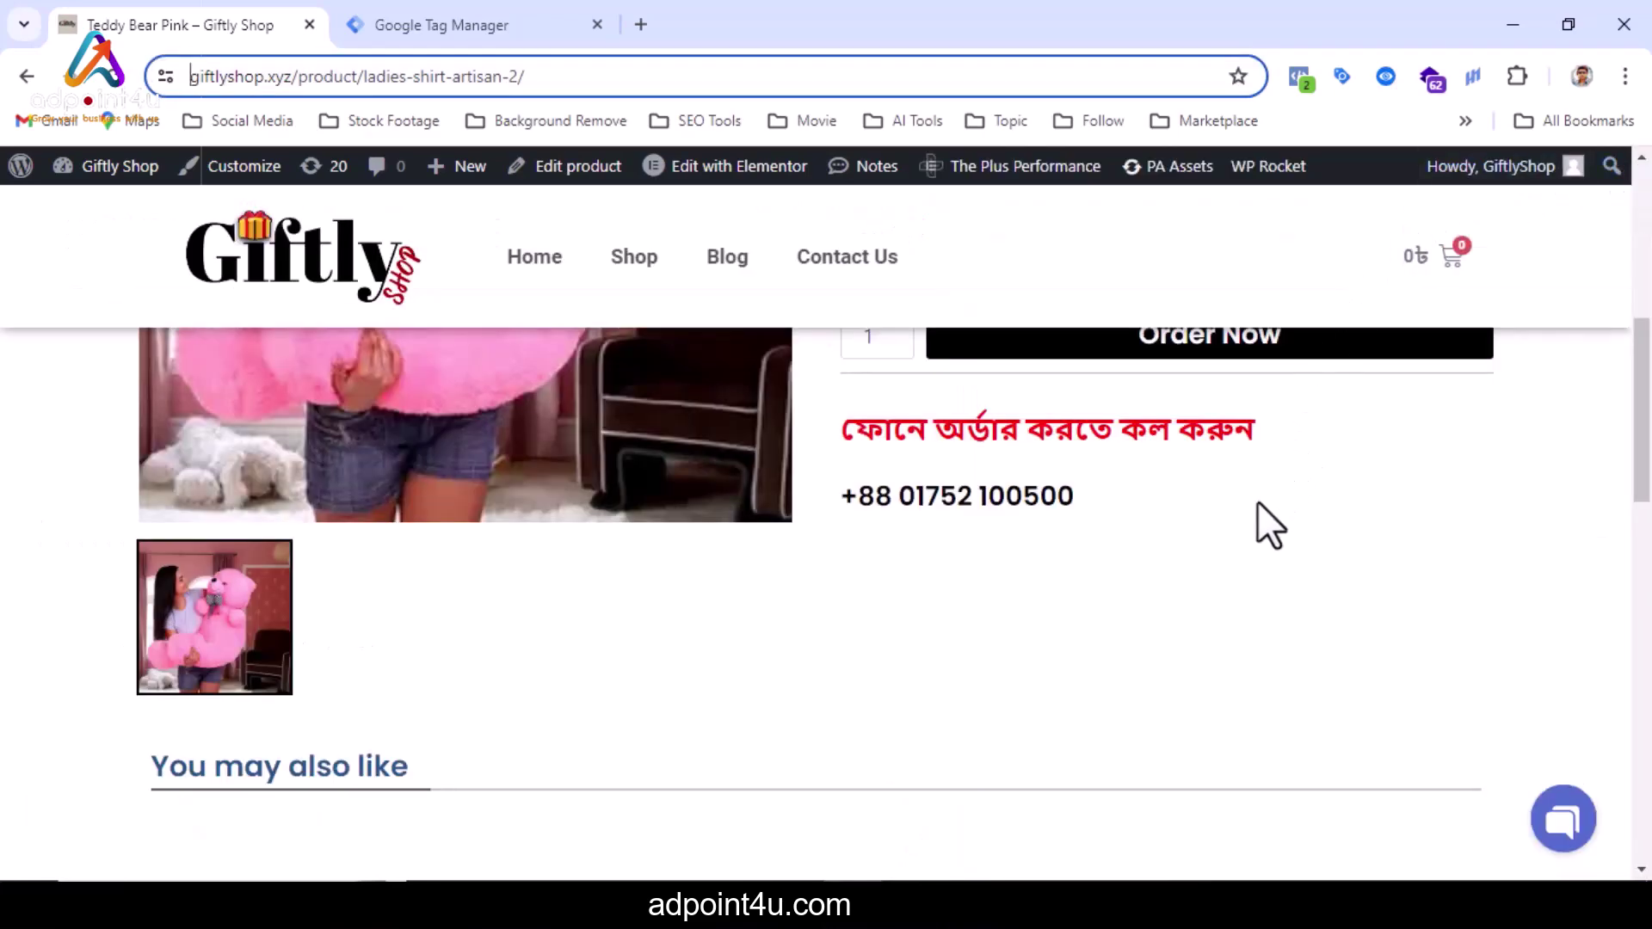
{"action": "scroll", "coordinate": [1259, 512], "scroll_direction": "up", "scroll_amount": 4}
{"action": "scroll", "coordinate": [1268, 499], "scroll_direction": "down", "scroll_amount": 1}
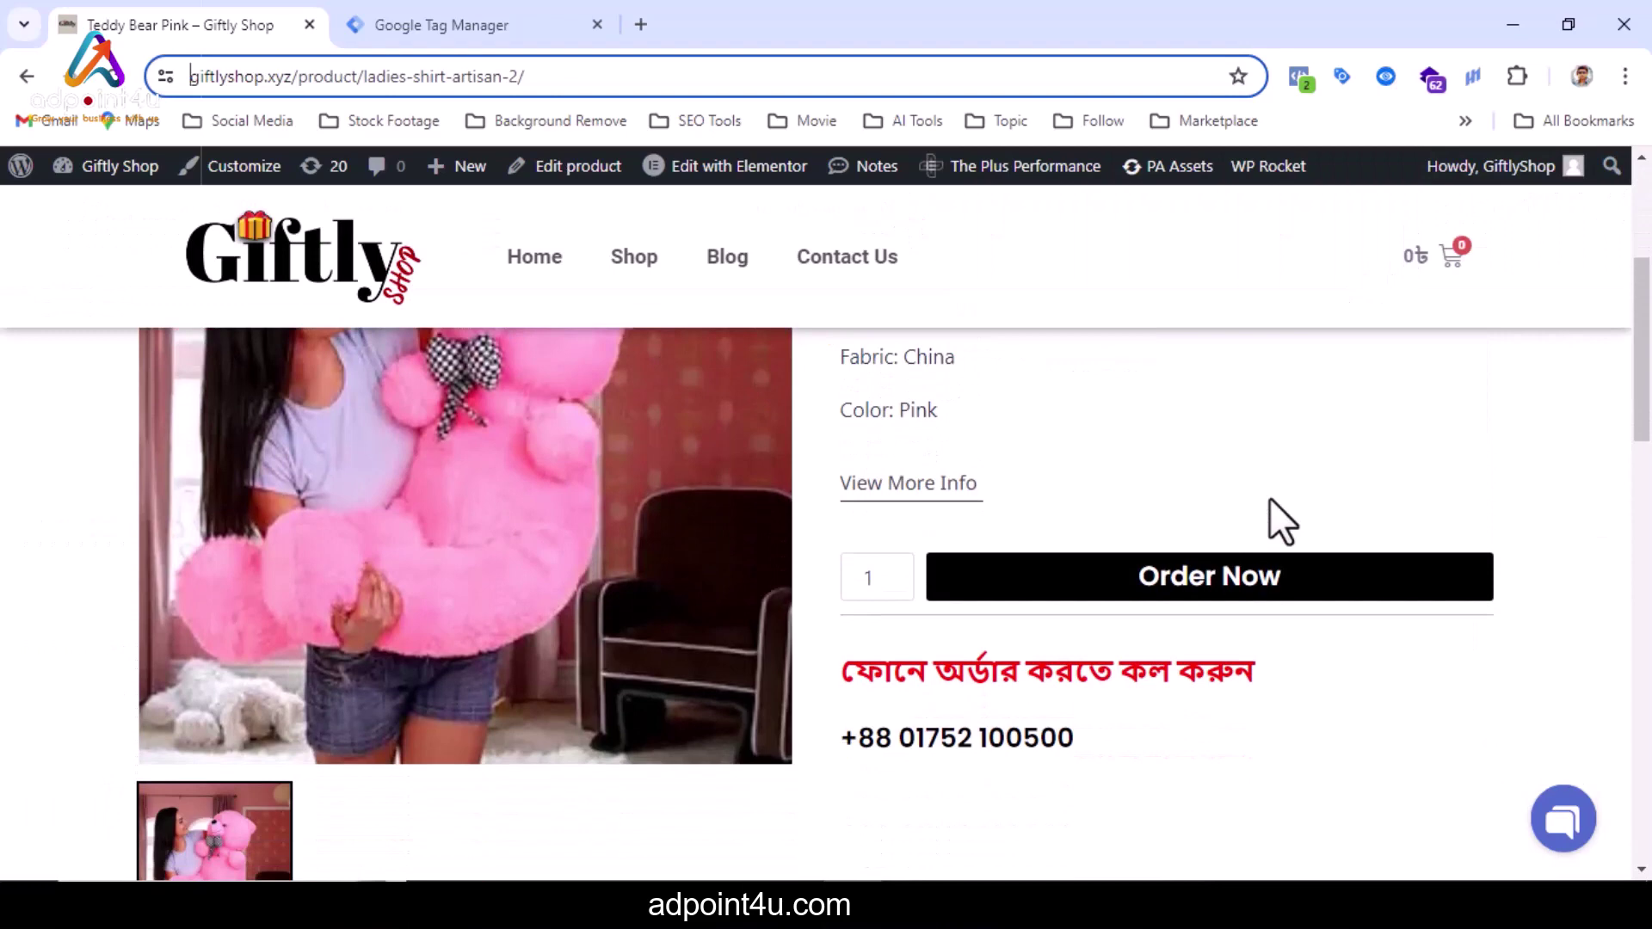
{"action": "left_click", "coordinate": [516, 23]}
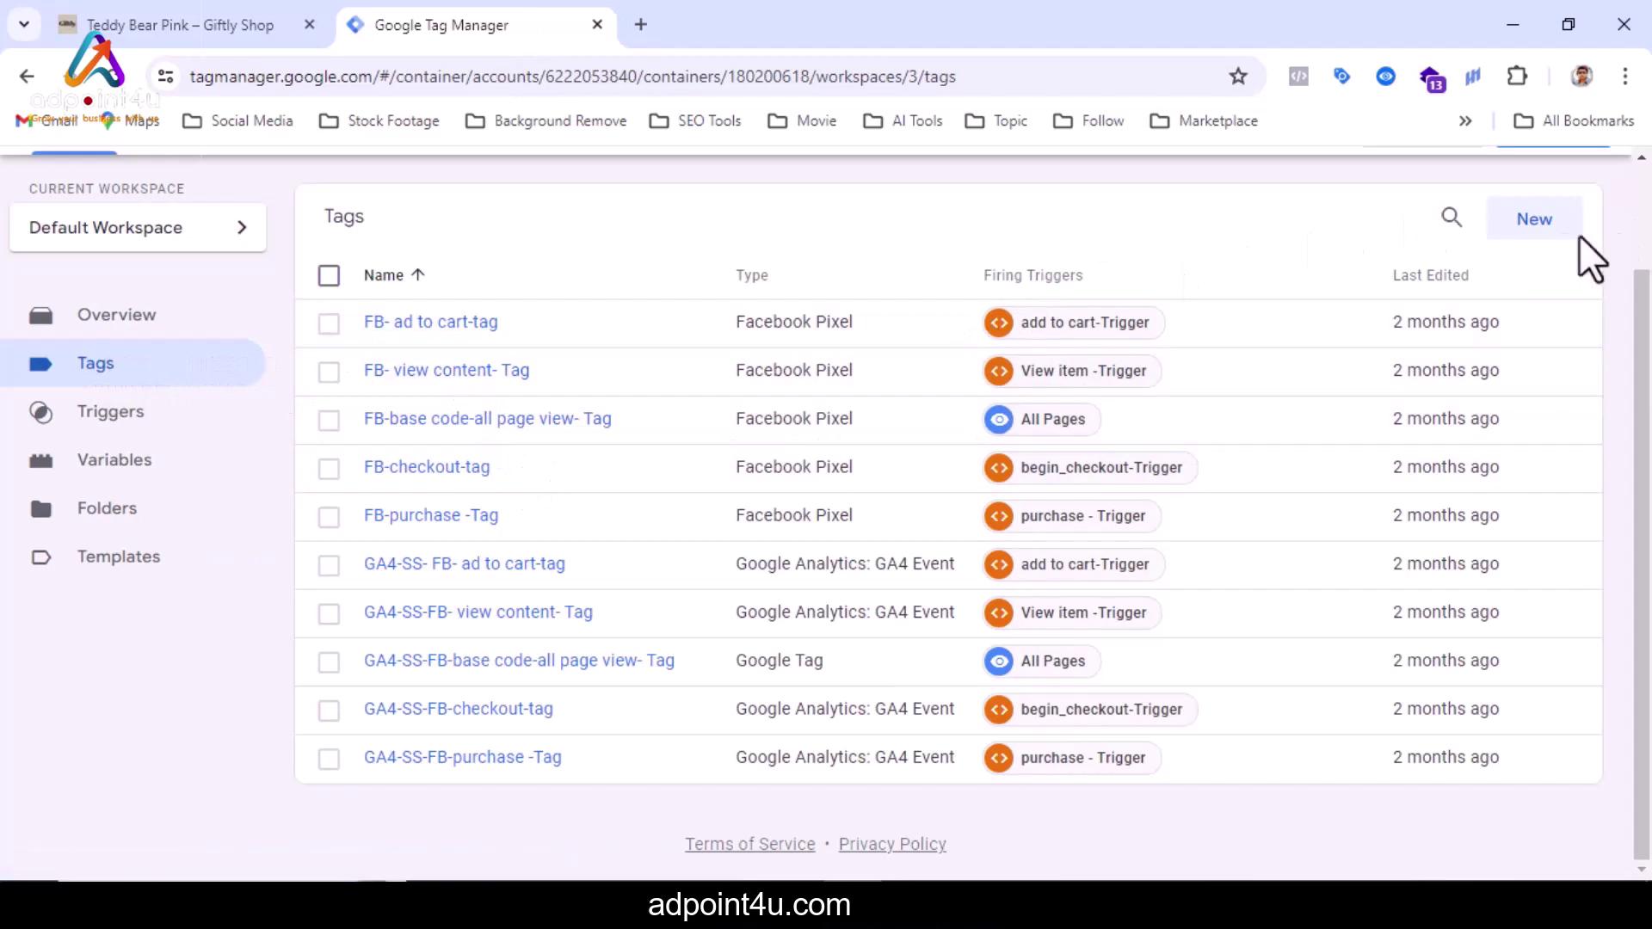
Create a new tag with the Google Analytics: GA4 Event tag type.
{"action": "left_click", "coordinate": [1535, 220]}
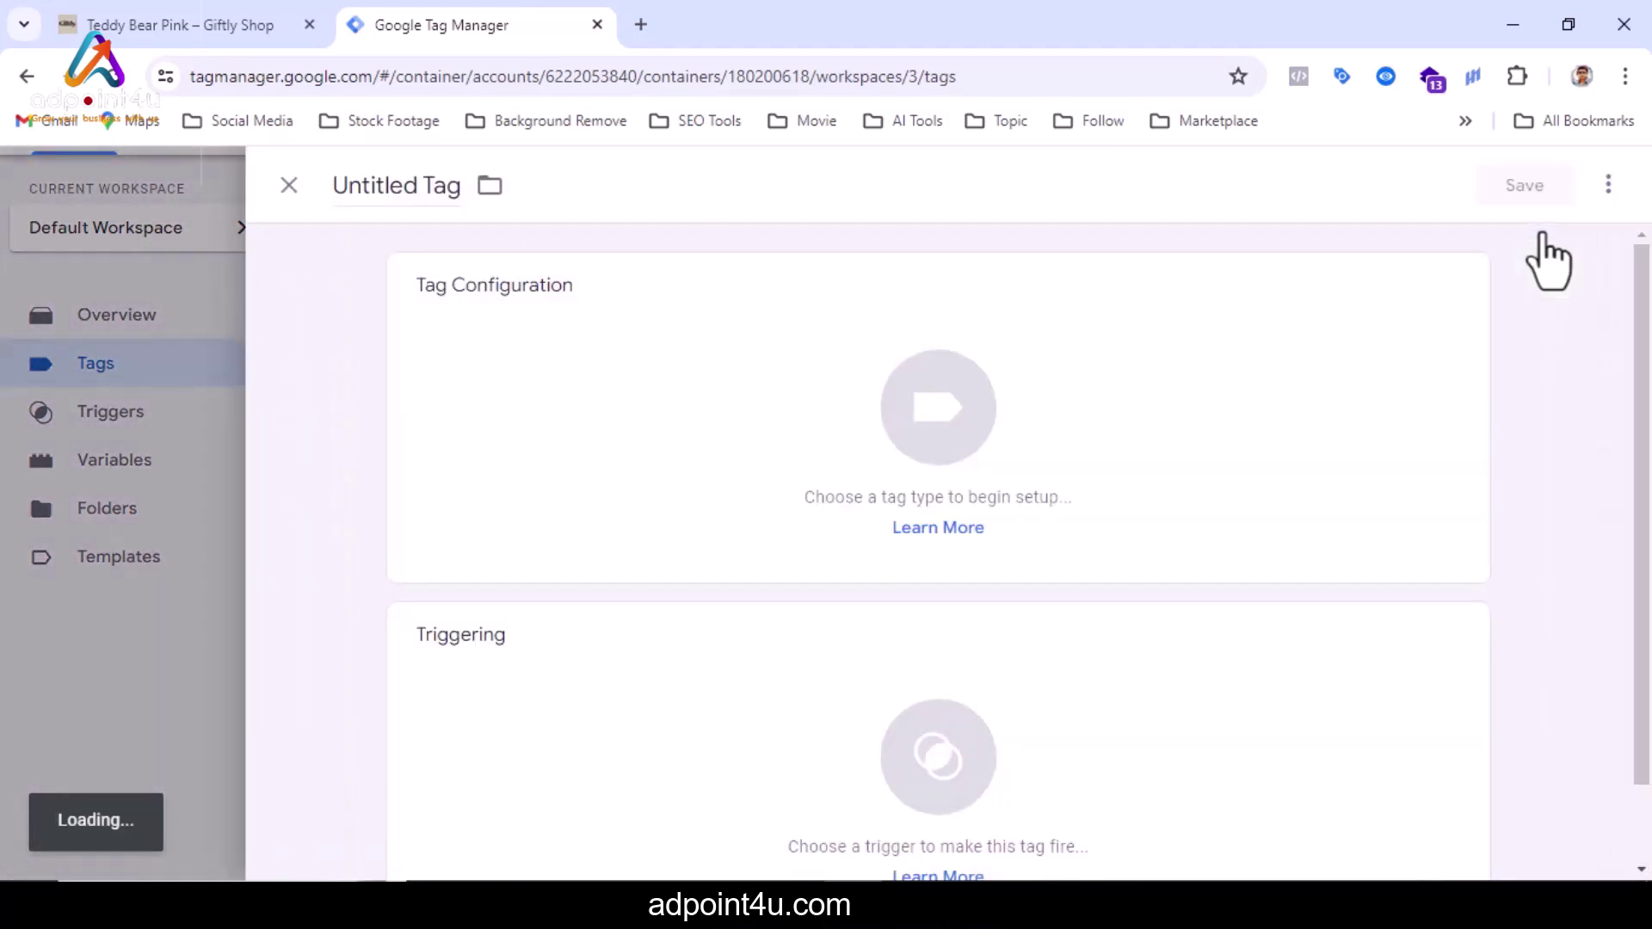
{"action": "left_click", "coordinate": [1222, 439]}
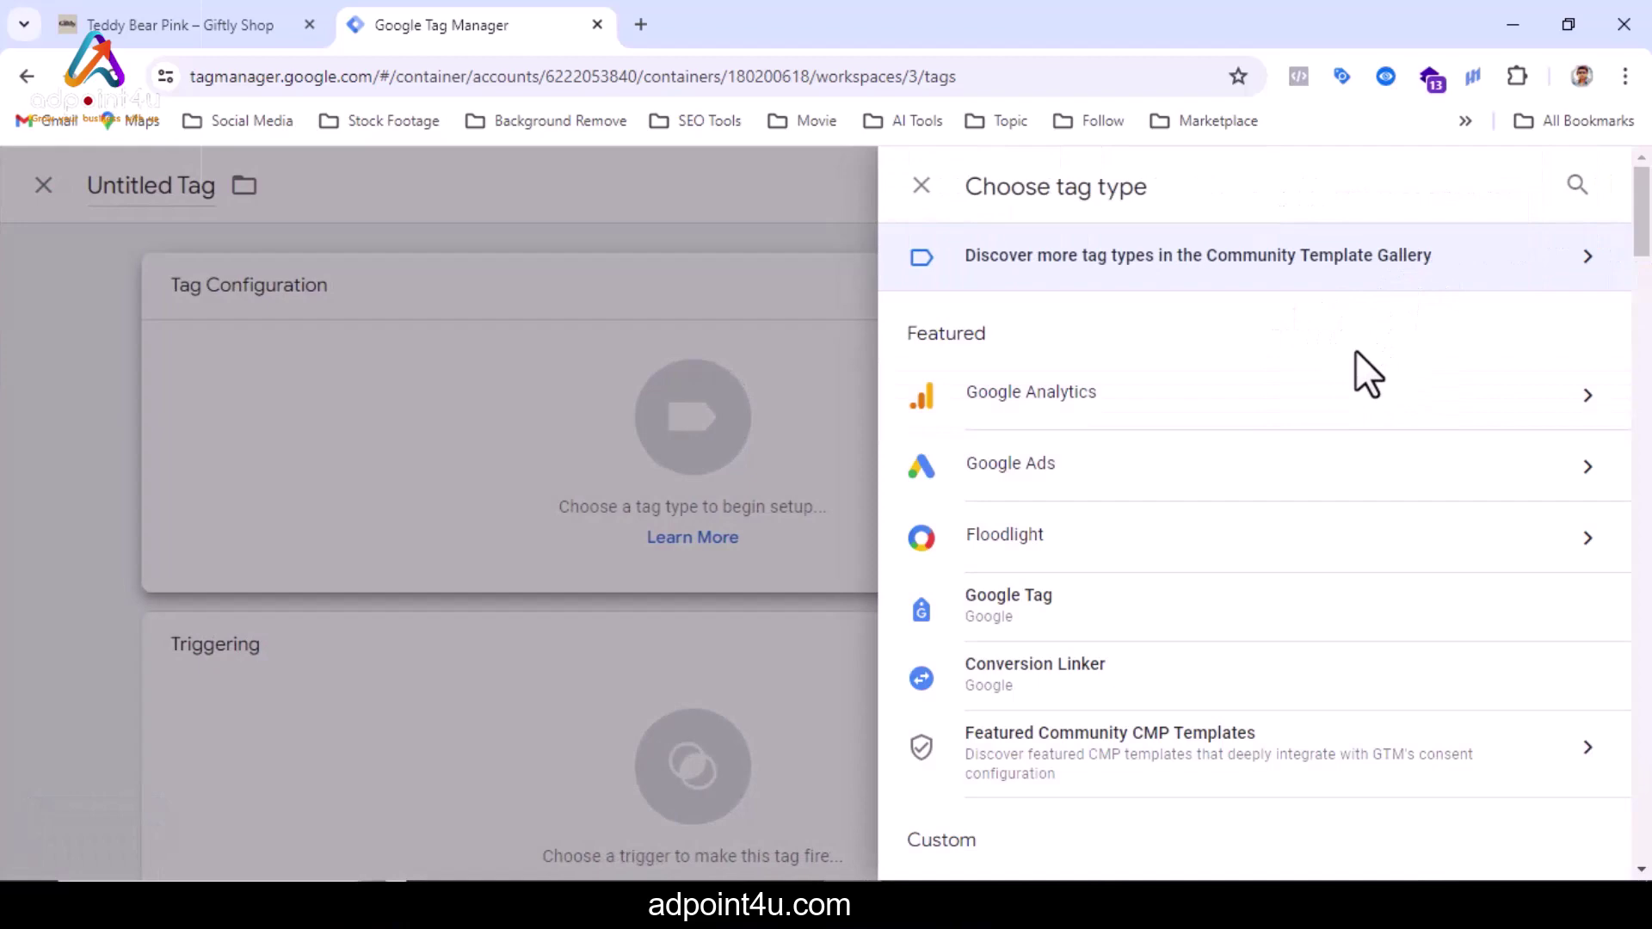
{"action": "left_click", "coordinate": [1373, 403]}
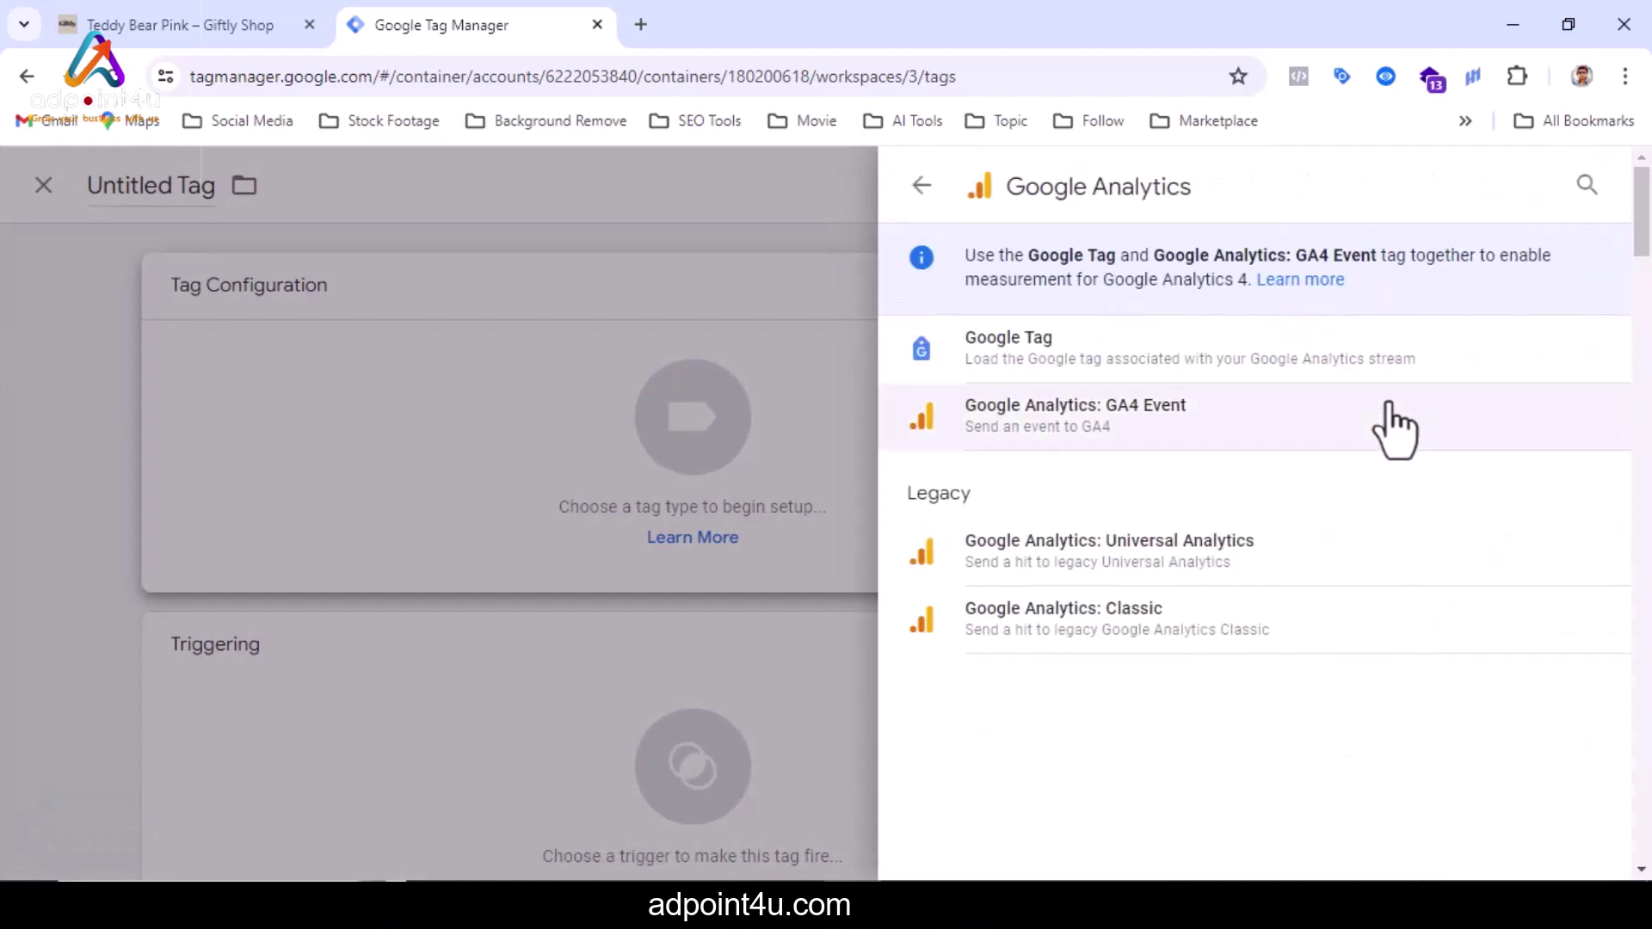
{"action": "left_click", "coordinate": [1270, 441]}
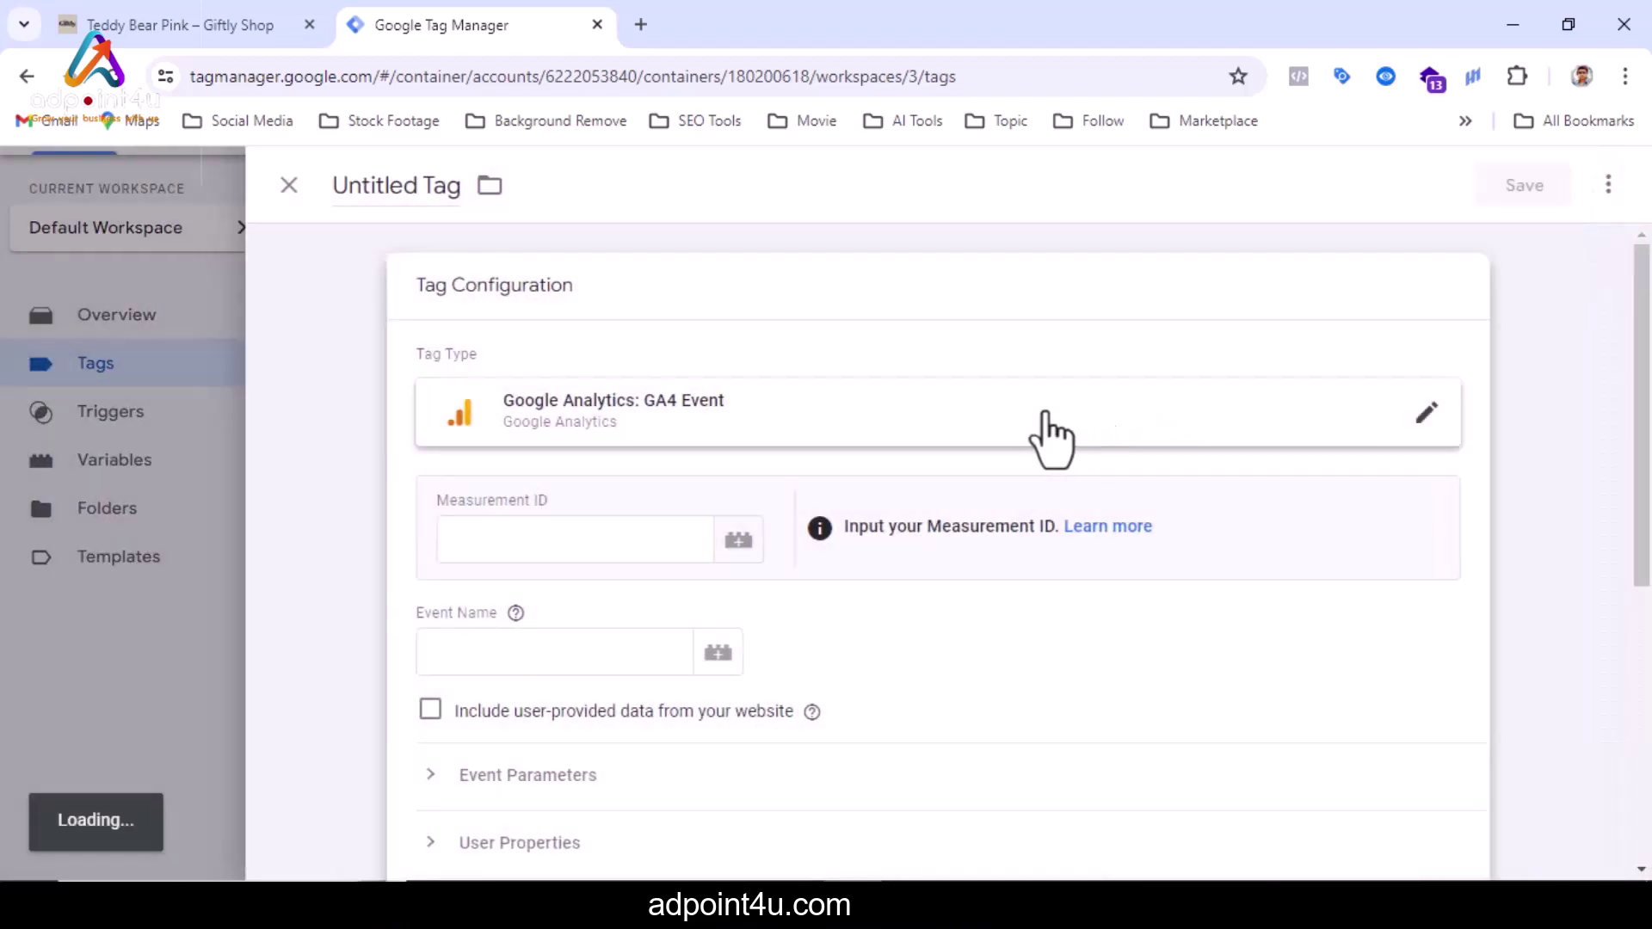
Paste the GA4 measurement ID and set the event name to phone_number_clicked.
{"action": "left_click", "coordinate": [594, 533]}
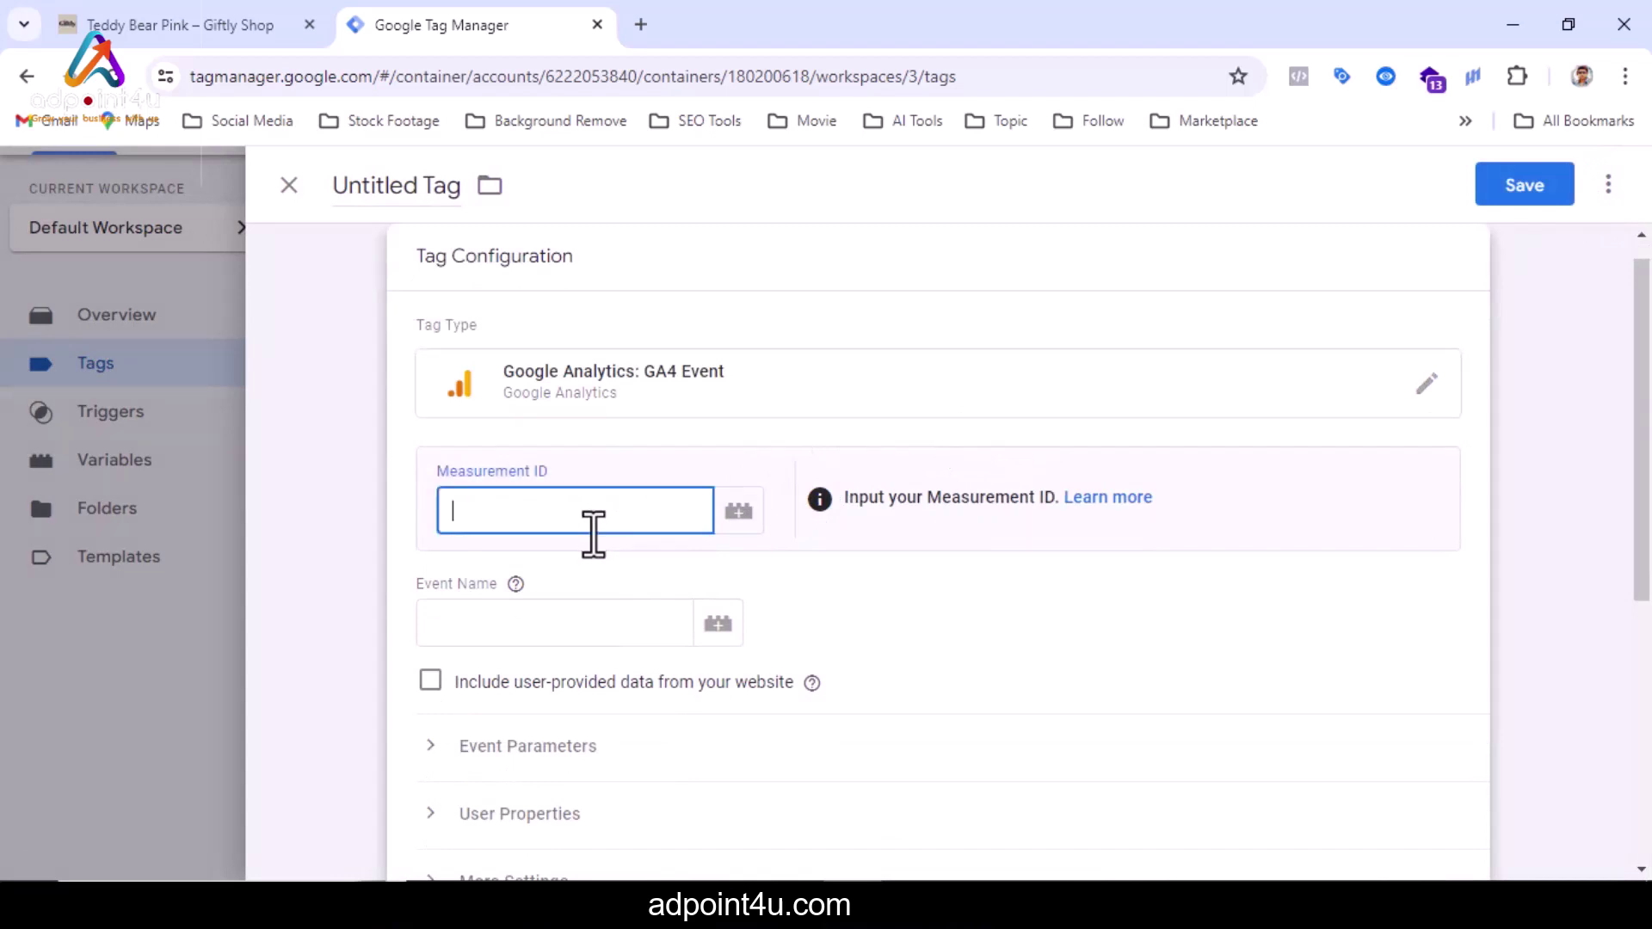
{"action": "type", "text": "G-VNSV3FMYQZ"}
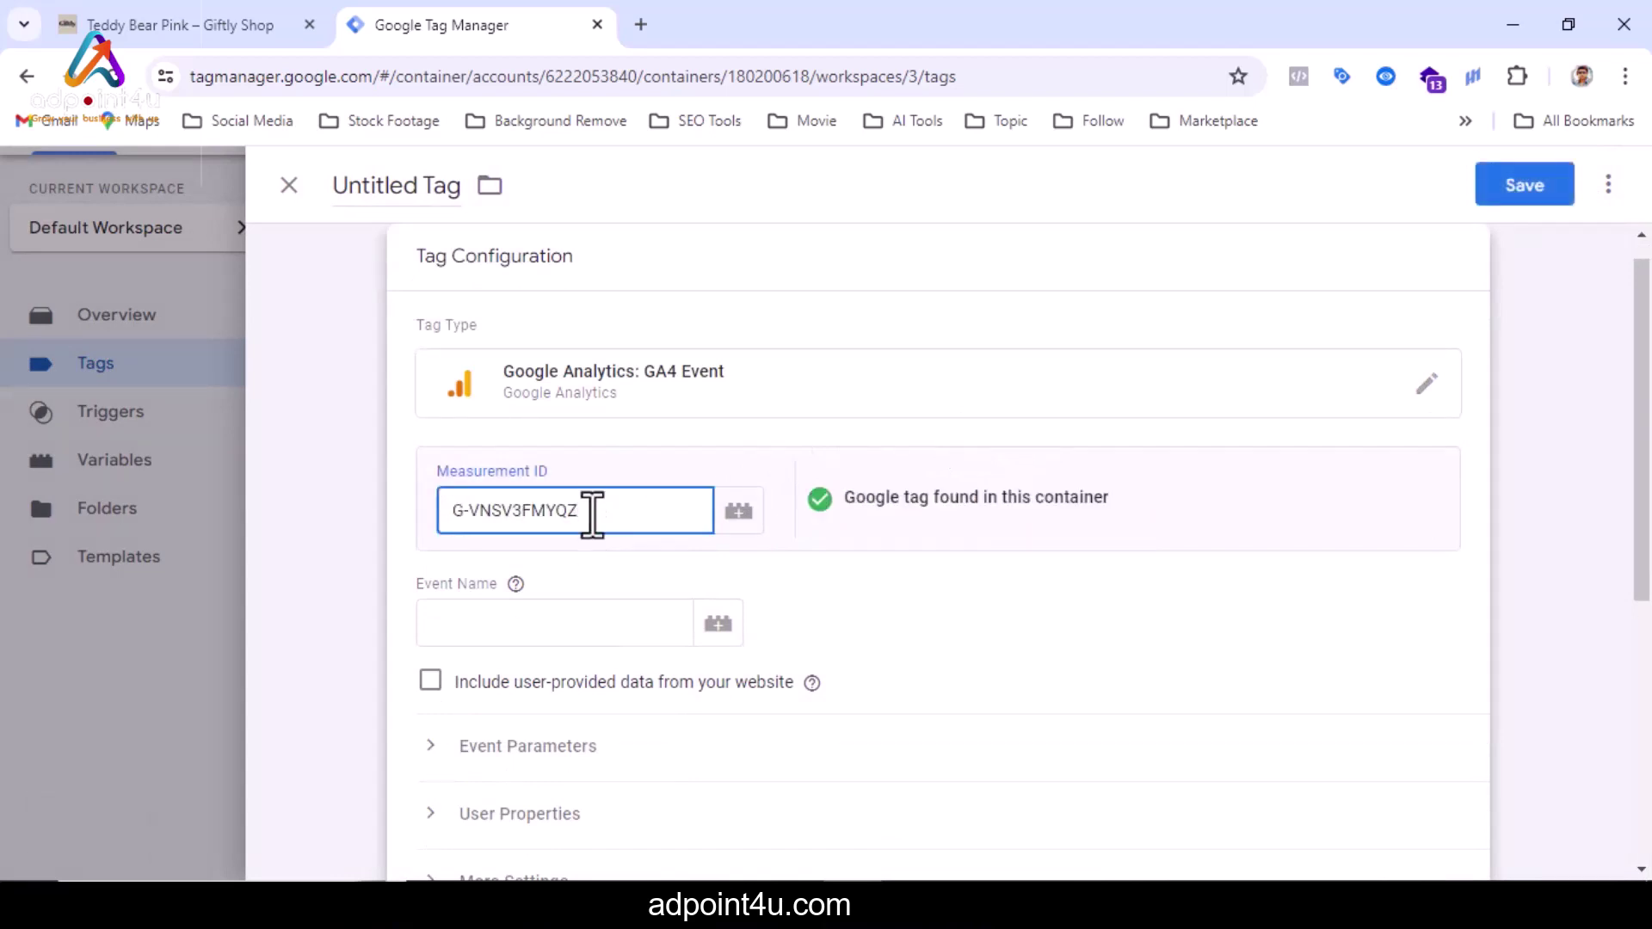
{"action": "left_click", "coordinate": [639, 636]}
{"action": "type", "text": "p"}
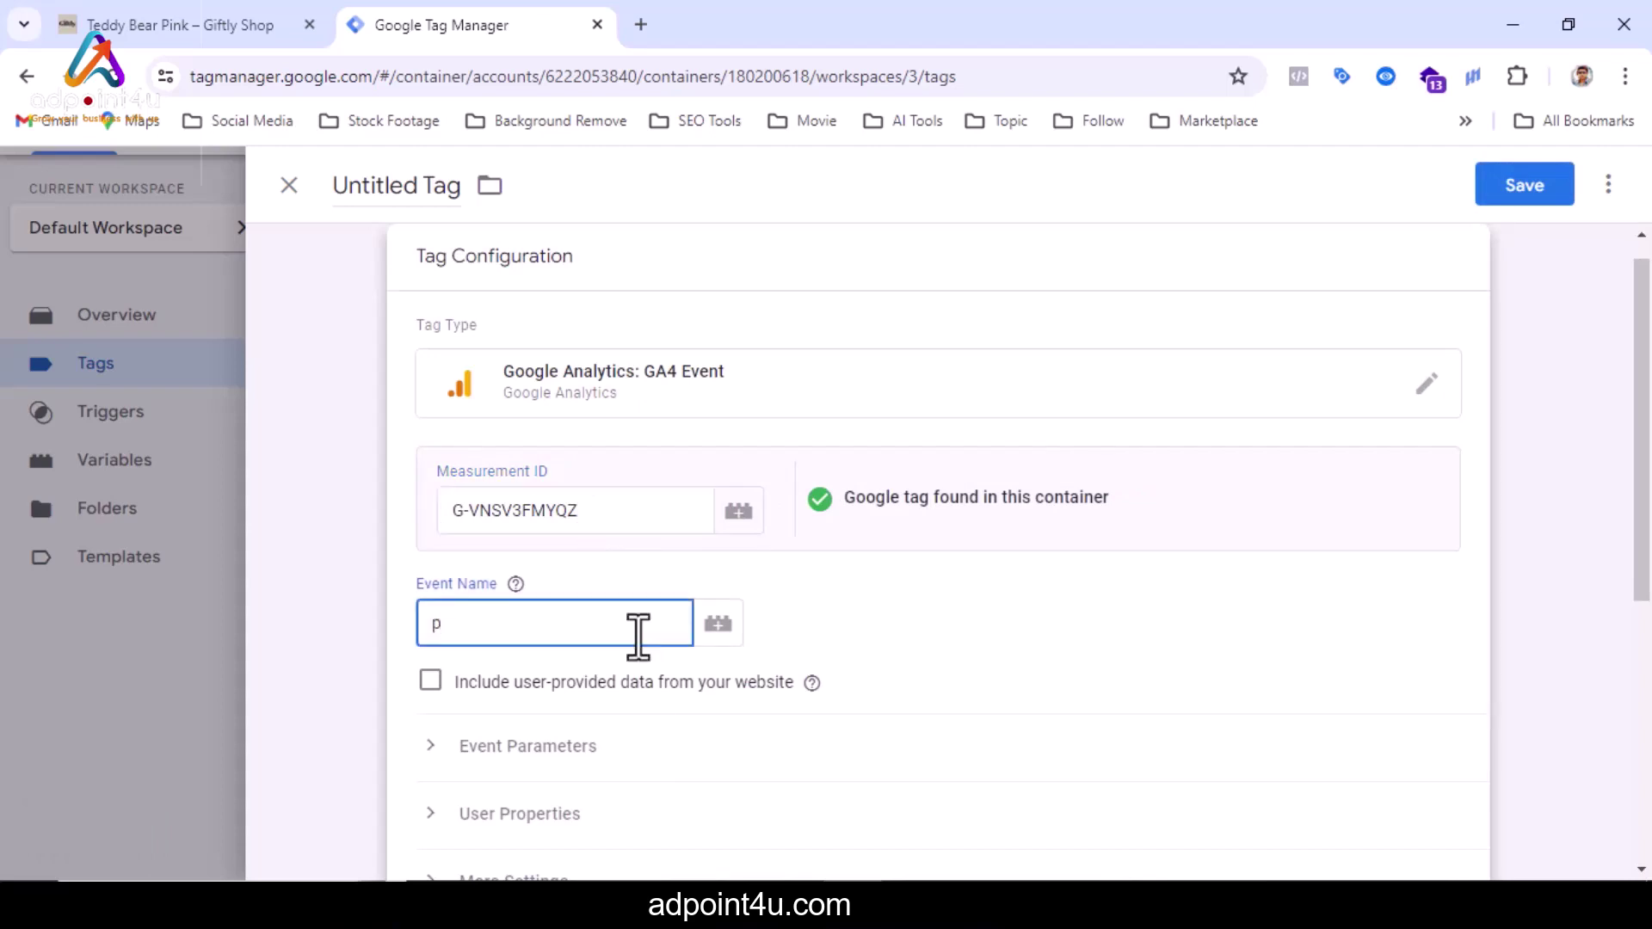
{"action": "type", "text": "hone_number_clicked"}
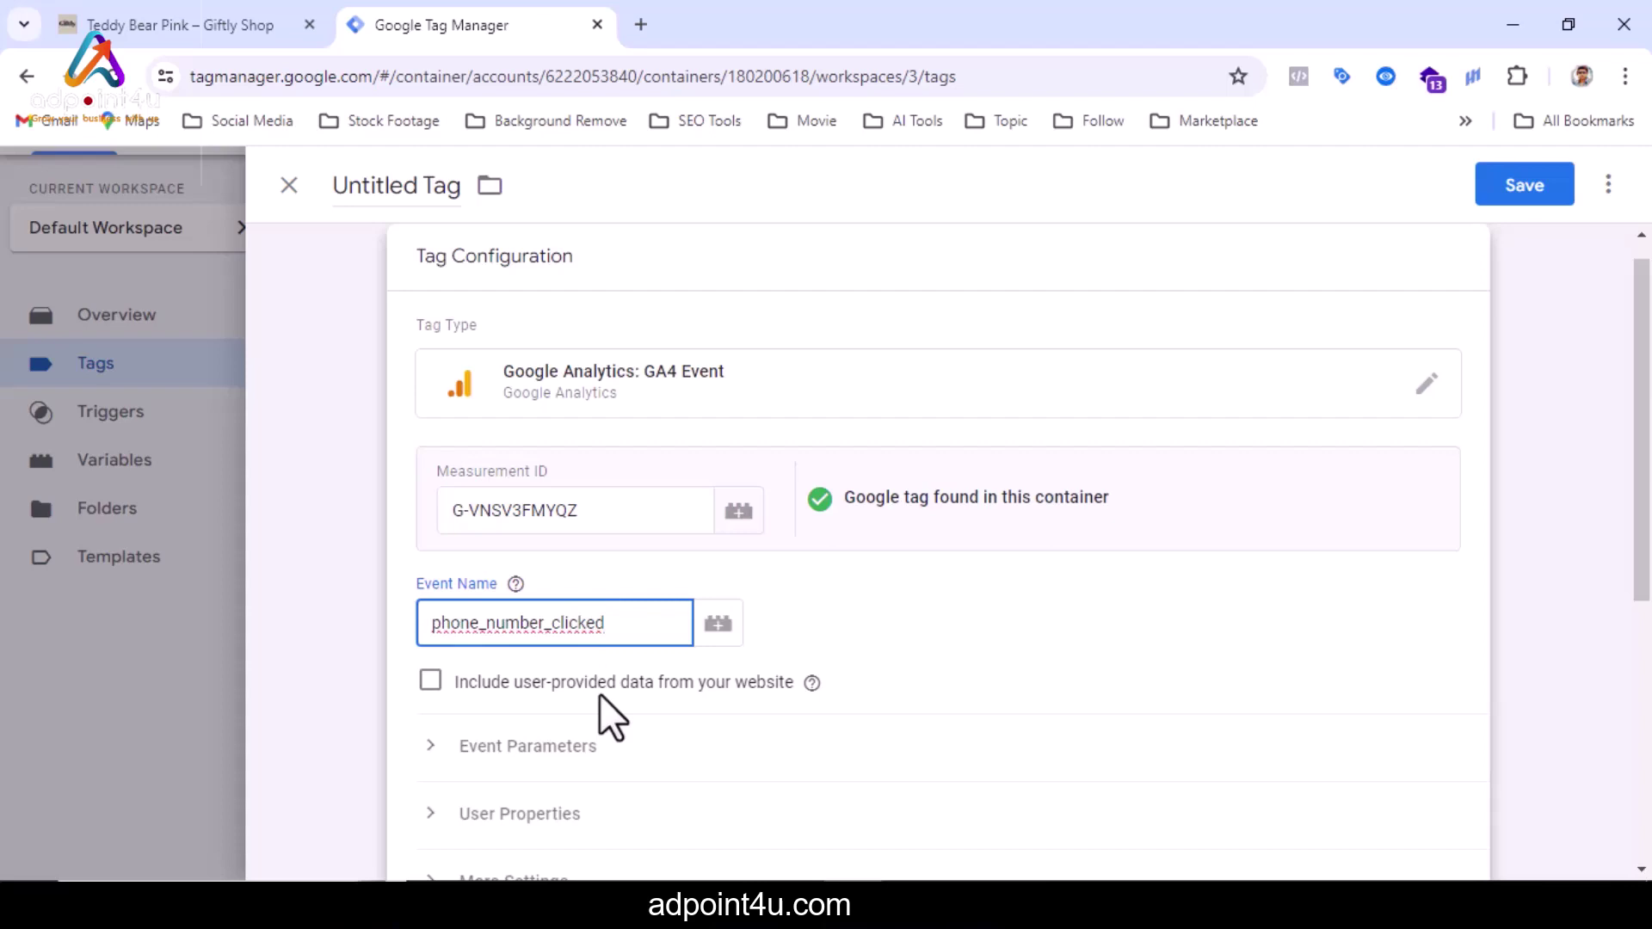
Add an event parameter phone_number with the value {{Click Text}}.
{"action": "left_click", "coordinate": [588, 750]}
{"action": "scroll", "coordinate": [606, 705], "scroll_direction": "down", "scroll_amount": 3}
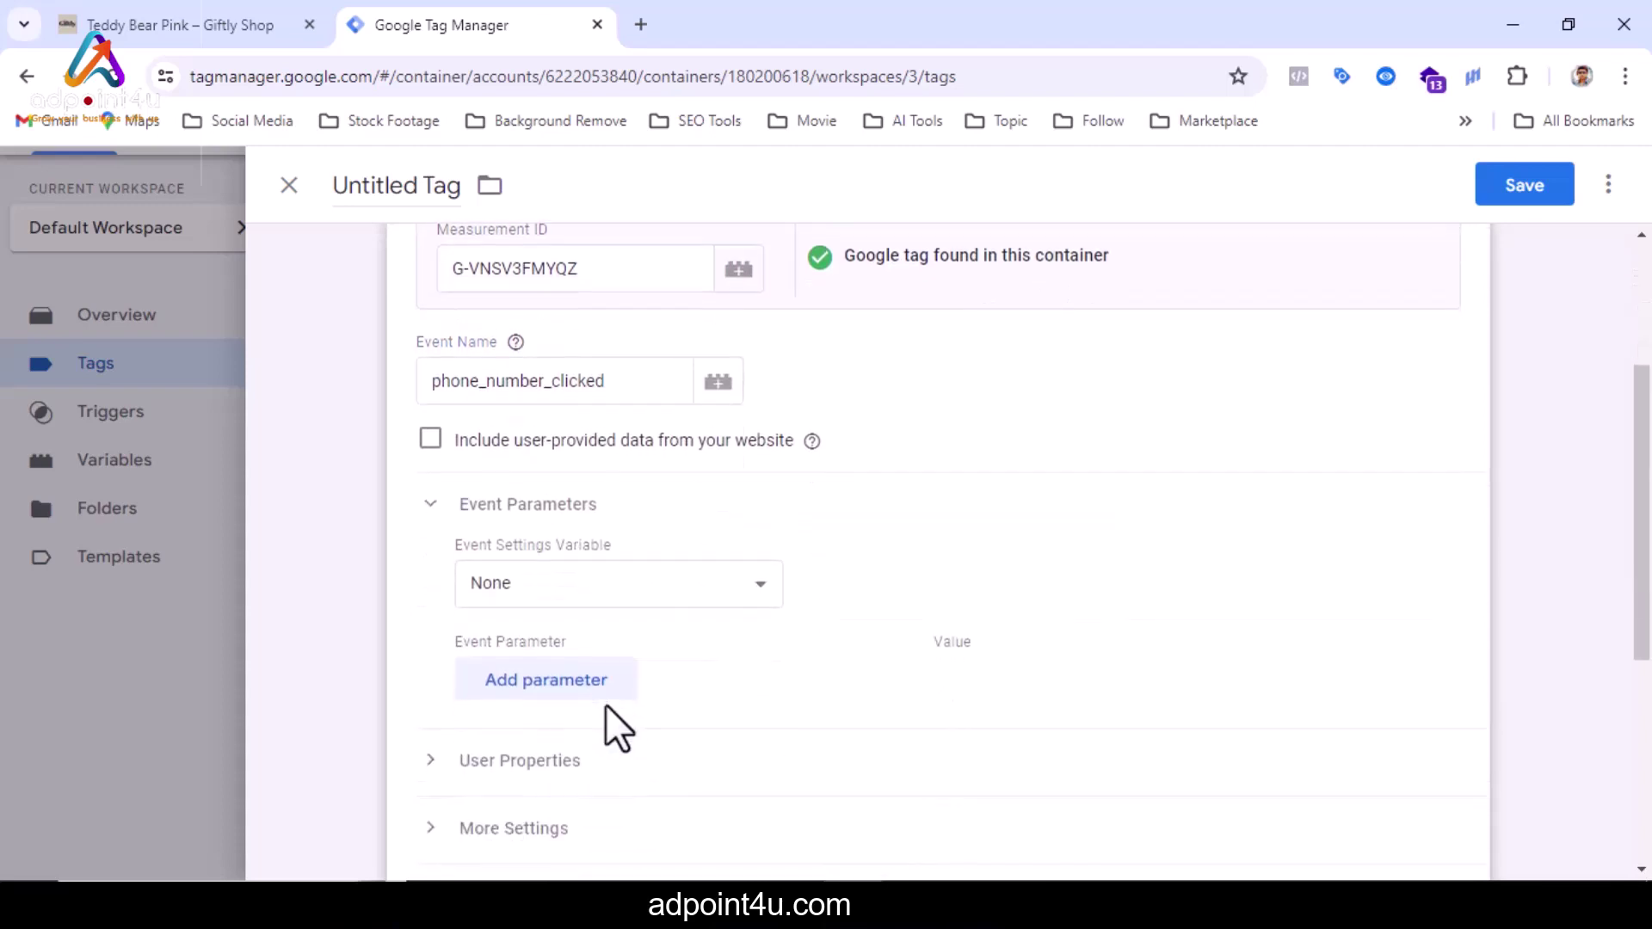
{"action": "left_click", "coordinate": [609, 692]}
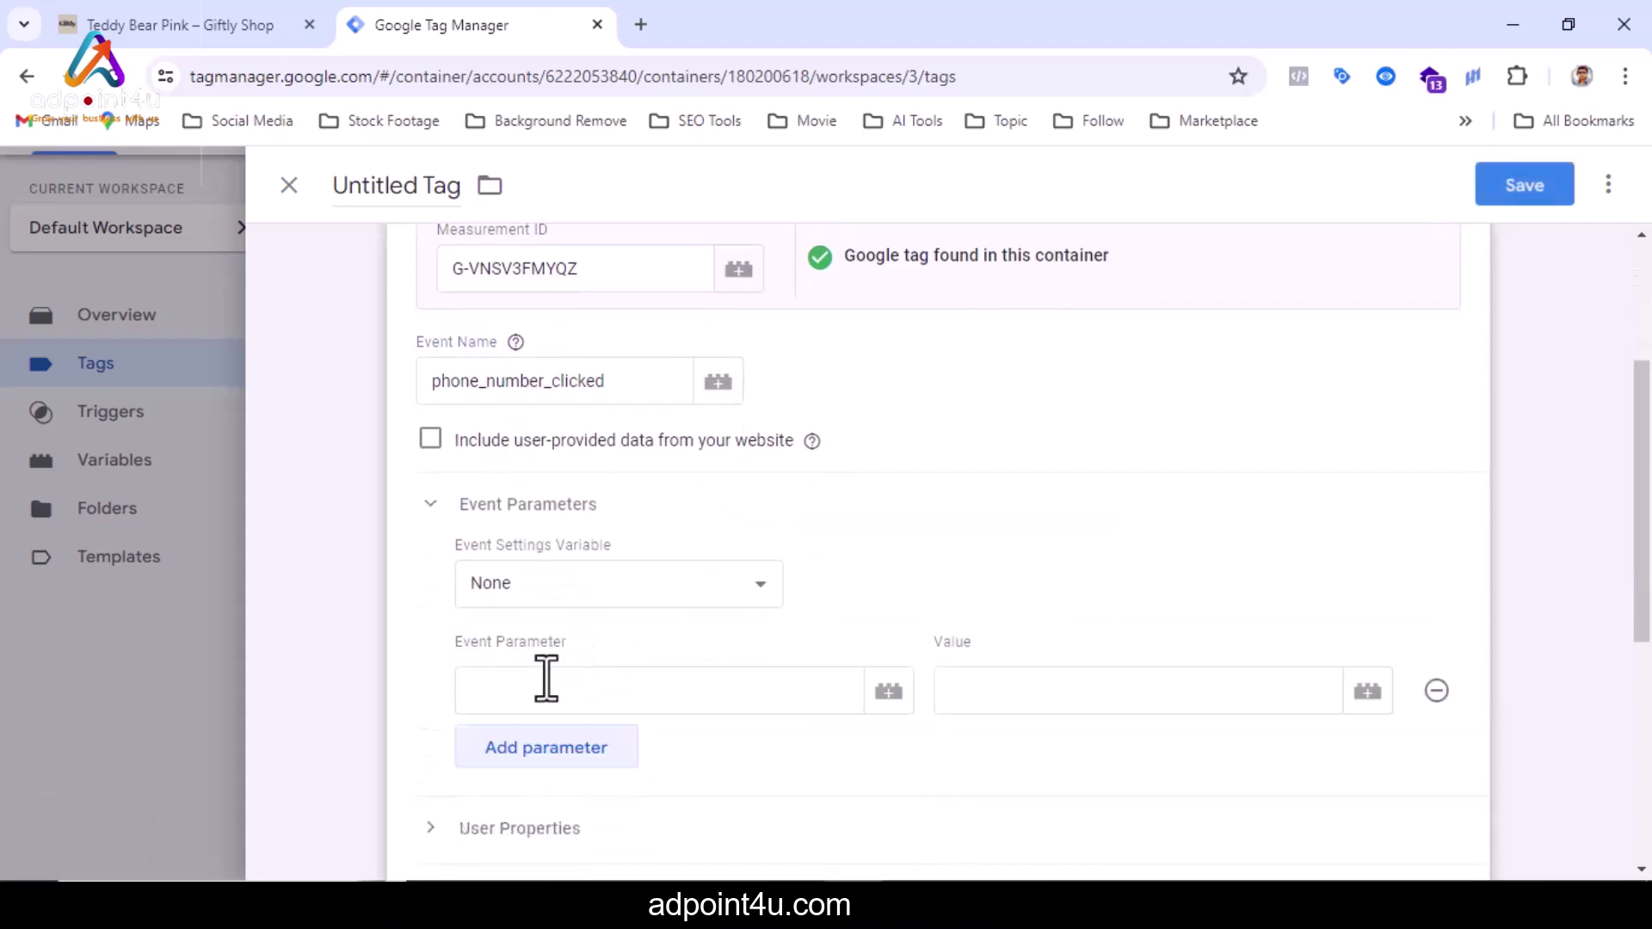
{"action": "left_click", "coordinate": [548, 679]}
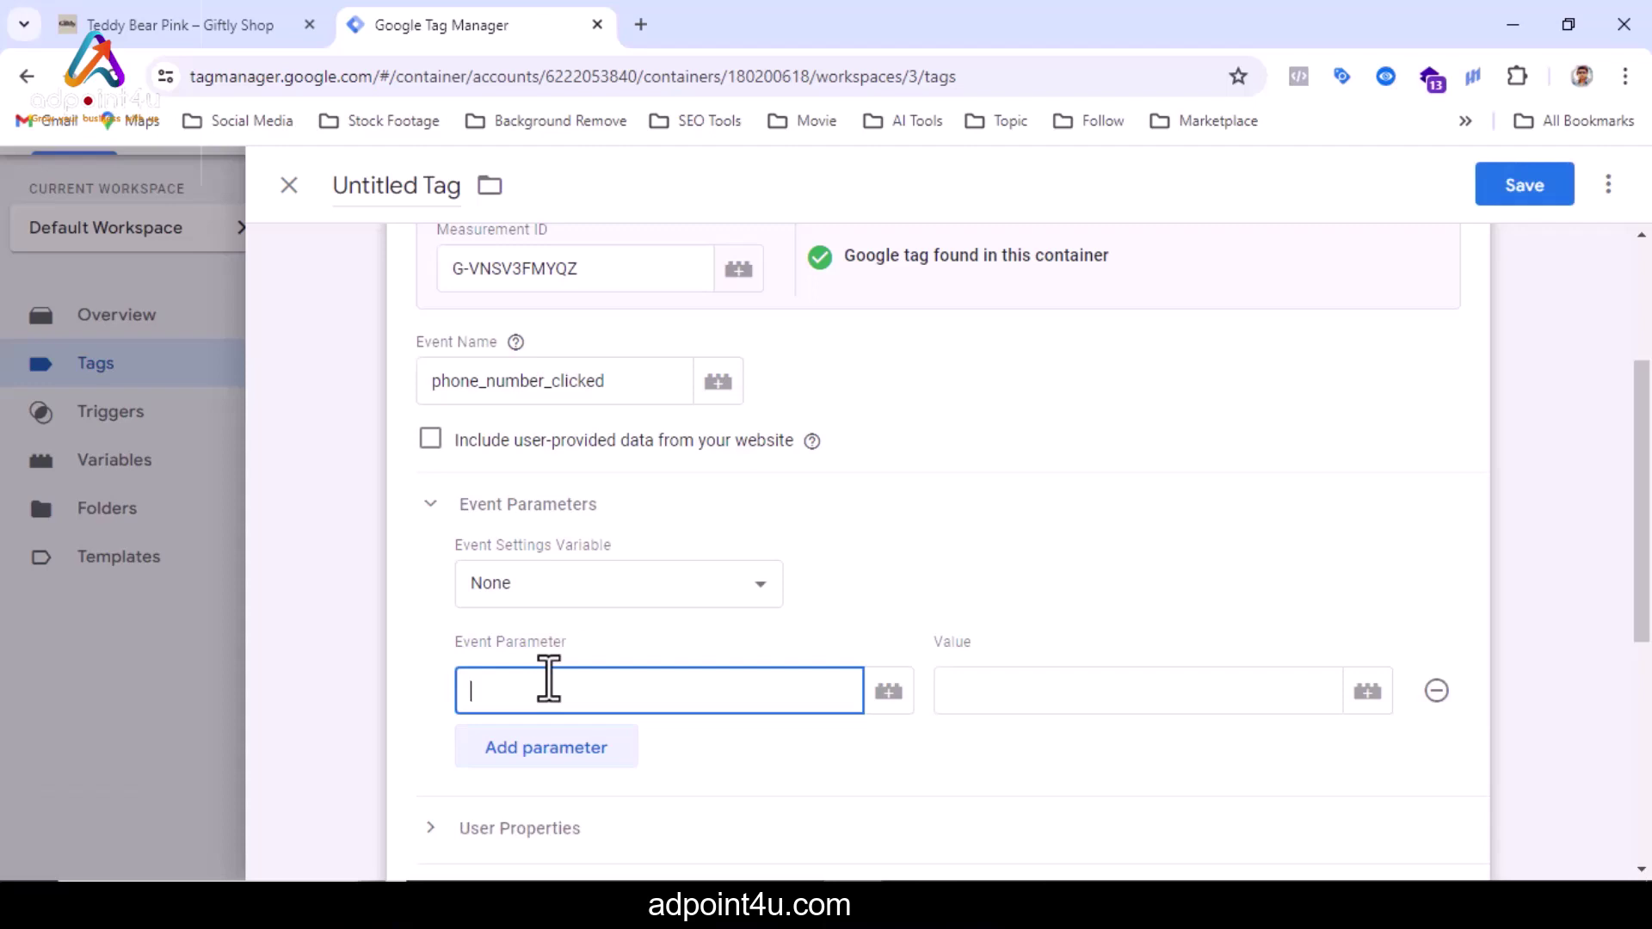
{"action": "type", "text": "phone_number"}
{"action": "left_click", "coordinate": [970, 693]}
{"action": "type", "text": "{{"}
{"action": "scroll", "coordinate": [970, 701], "scroll_direction": "down", "scroll_amount": 4}
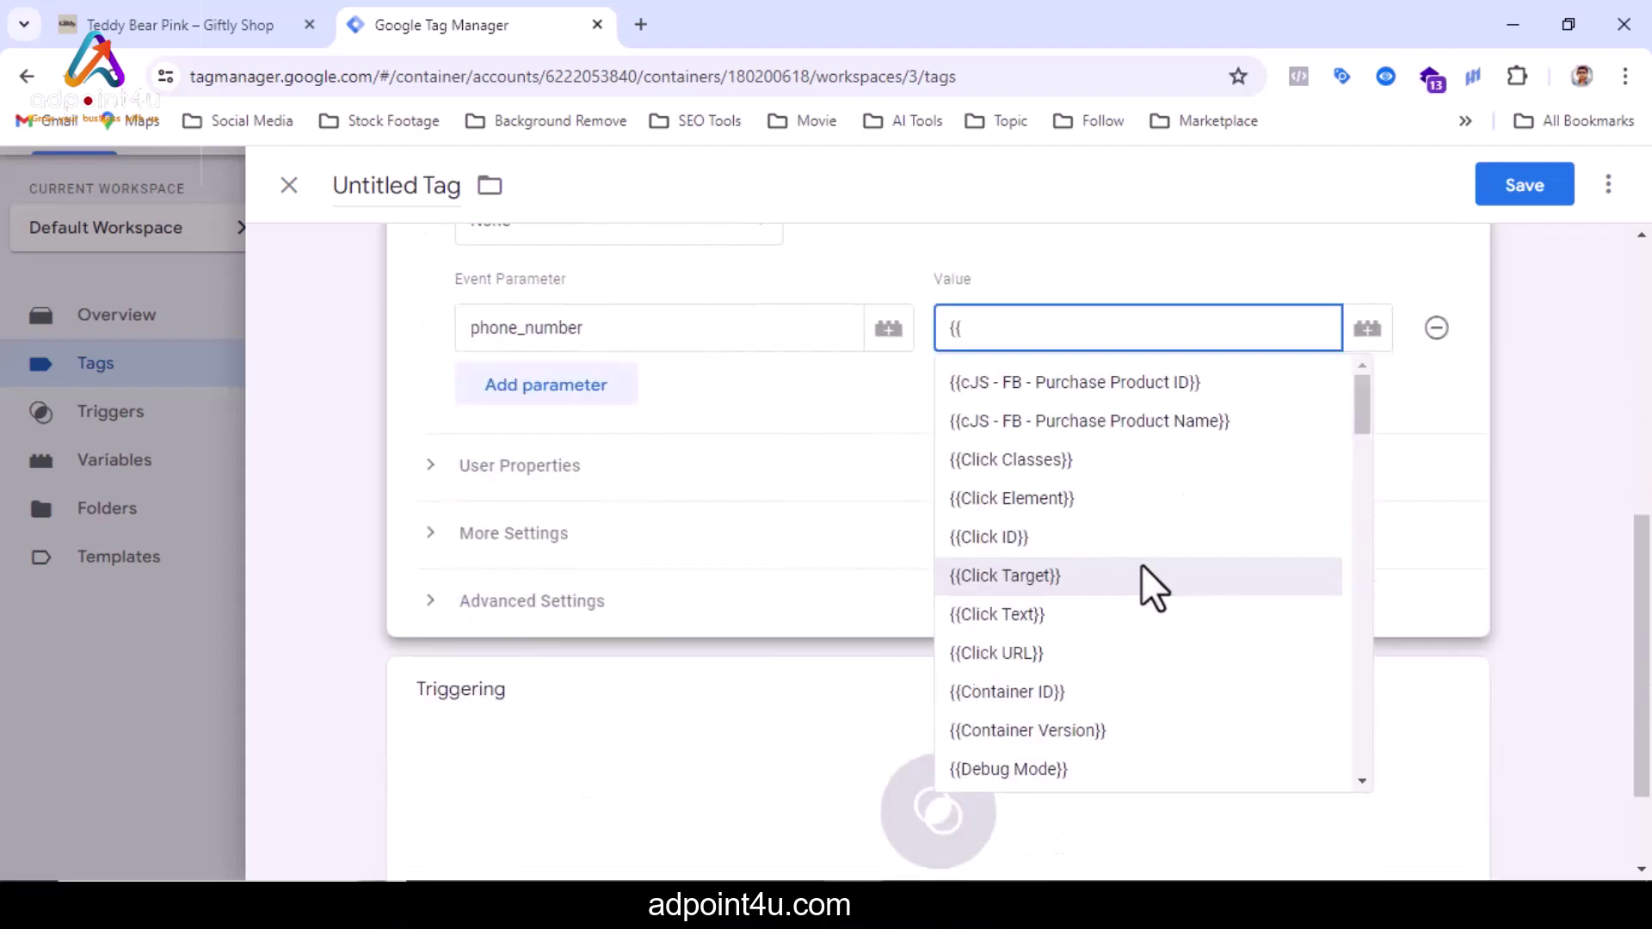
{"action": "left_click", "coordinate": [1081, 611]}
{"action": "scroll", "coordinate": [1074, 590], "scroll_direction": "down", "scroll_amount": 2}
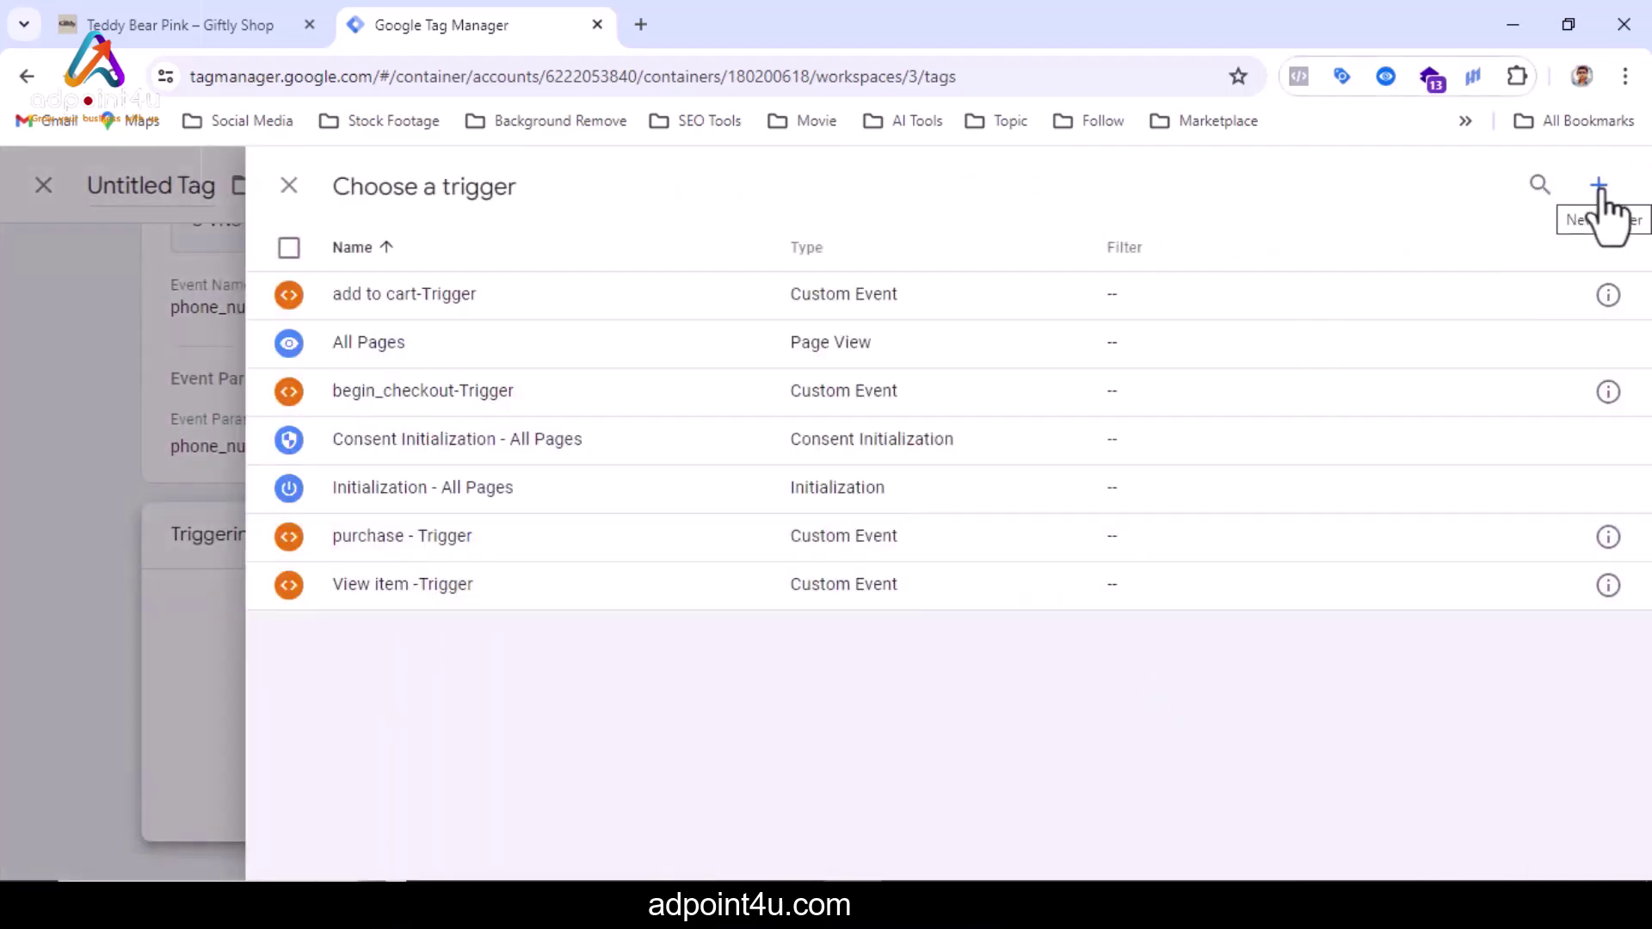
Create a Click - Just Links trigger on Some Link Clicks where Click URL contains a value.
{"action": "left_click", "coordinate": [1601, 190]}
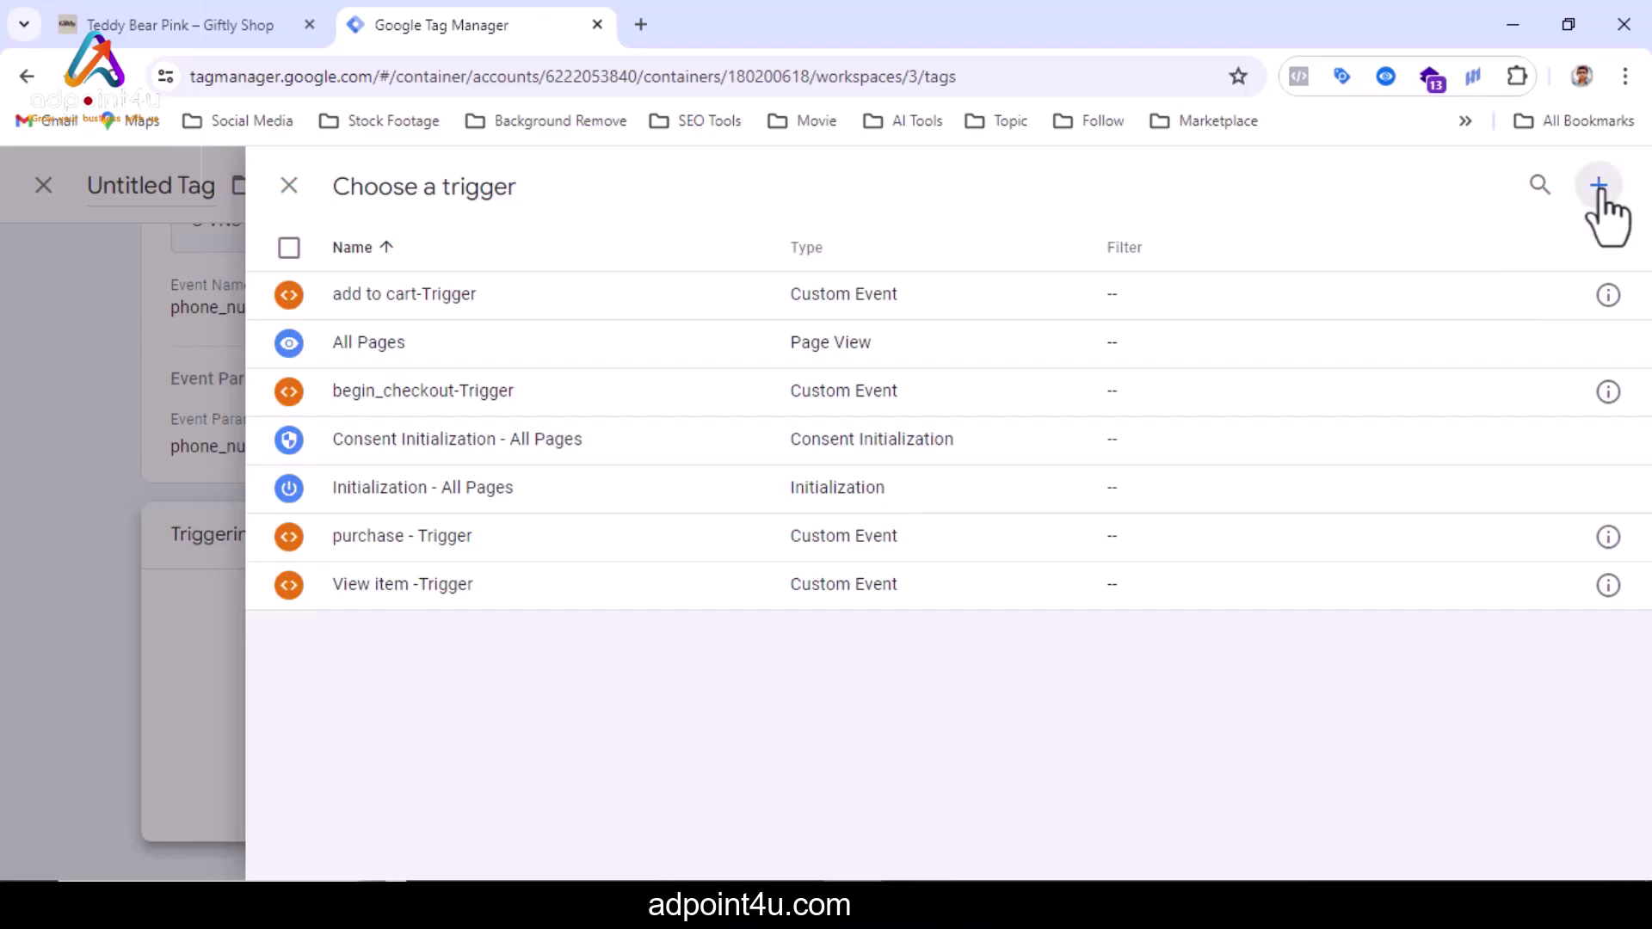
{"action": "left_click", "coordinate": [1005, 345]}
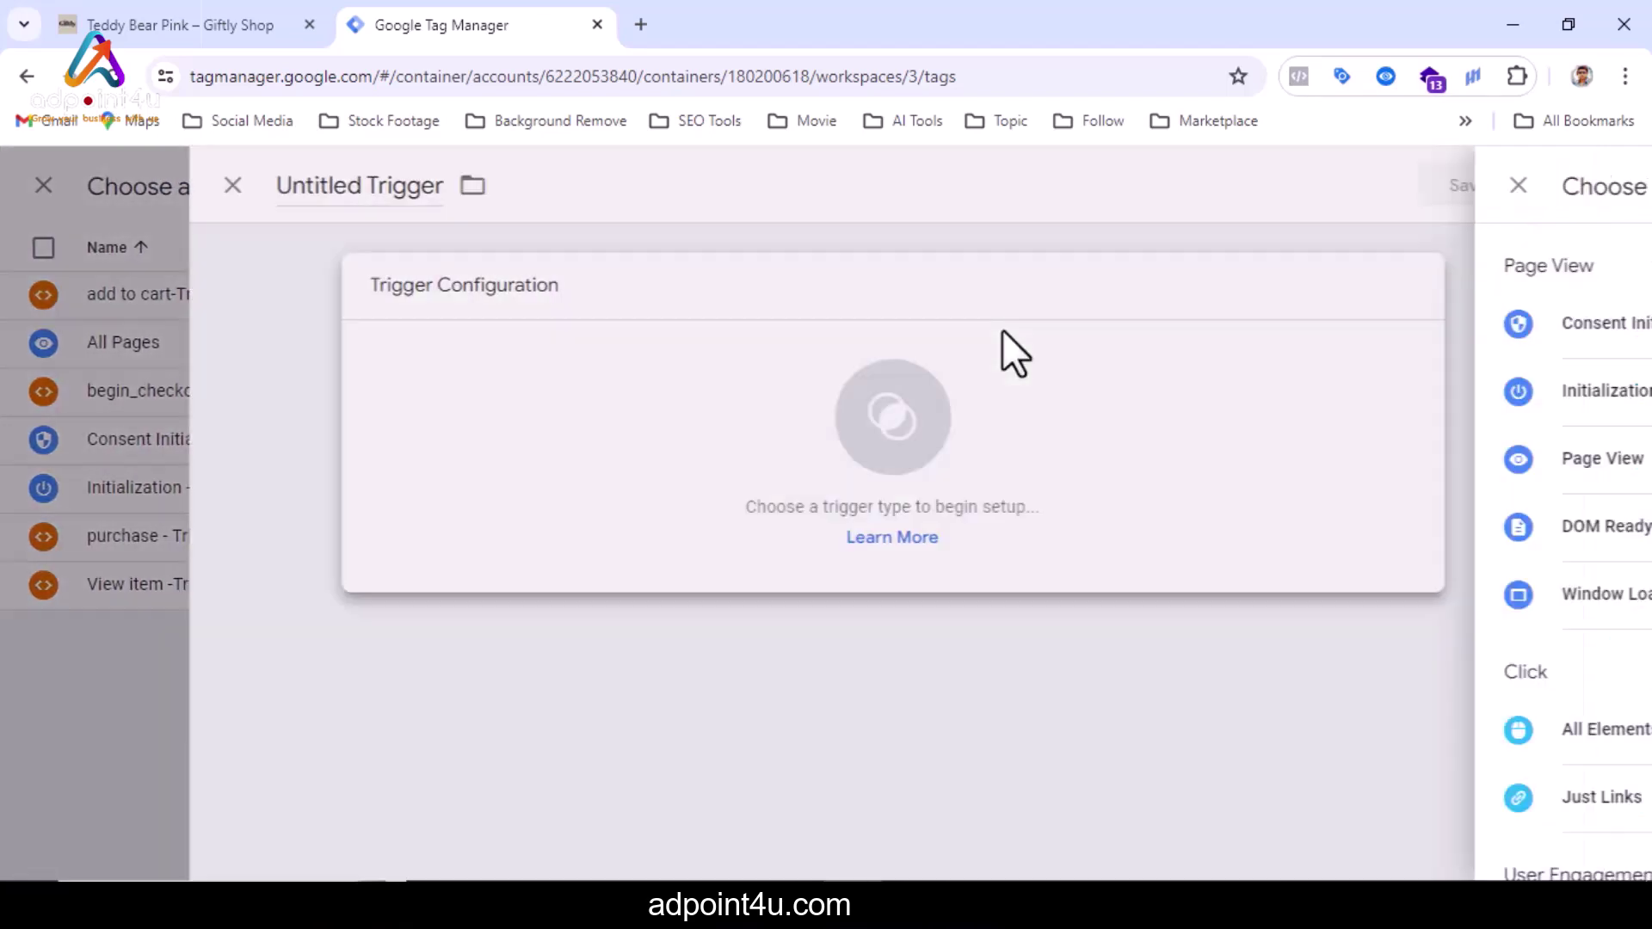
{"action": "scroll", "coordinate": [1061, 396], "scroll_direction": "down", "scroll_amount": 1}
{"action": "scroll", "coordinate": [1062, 422], "scroll_direction": "down", "scroll_amount": 2}
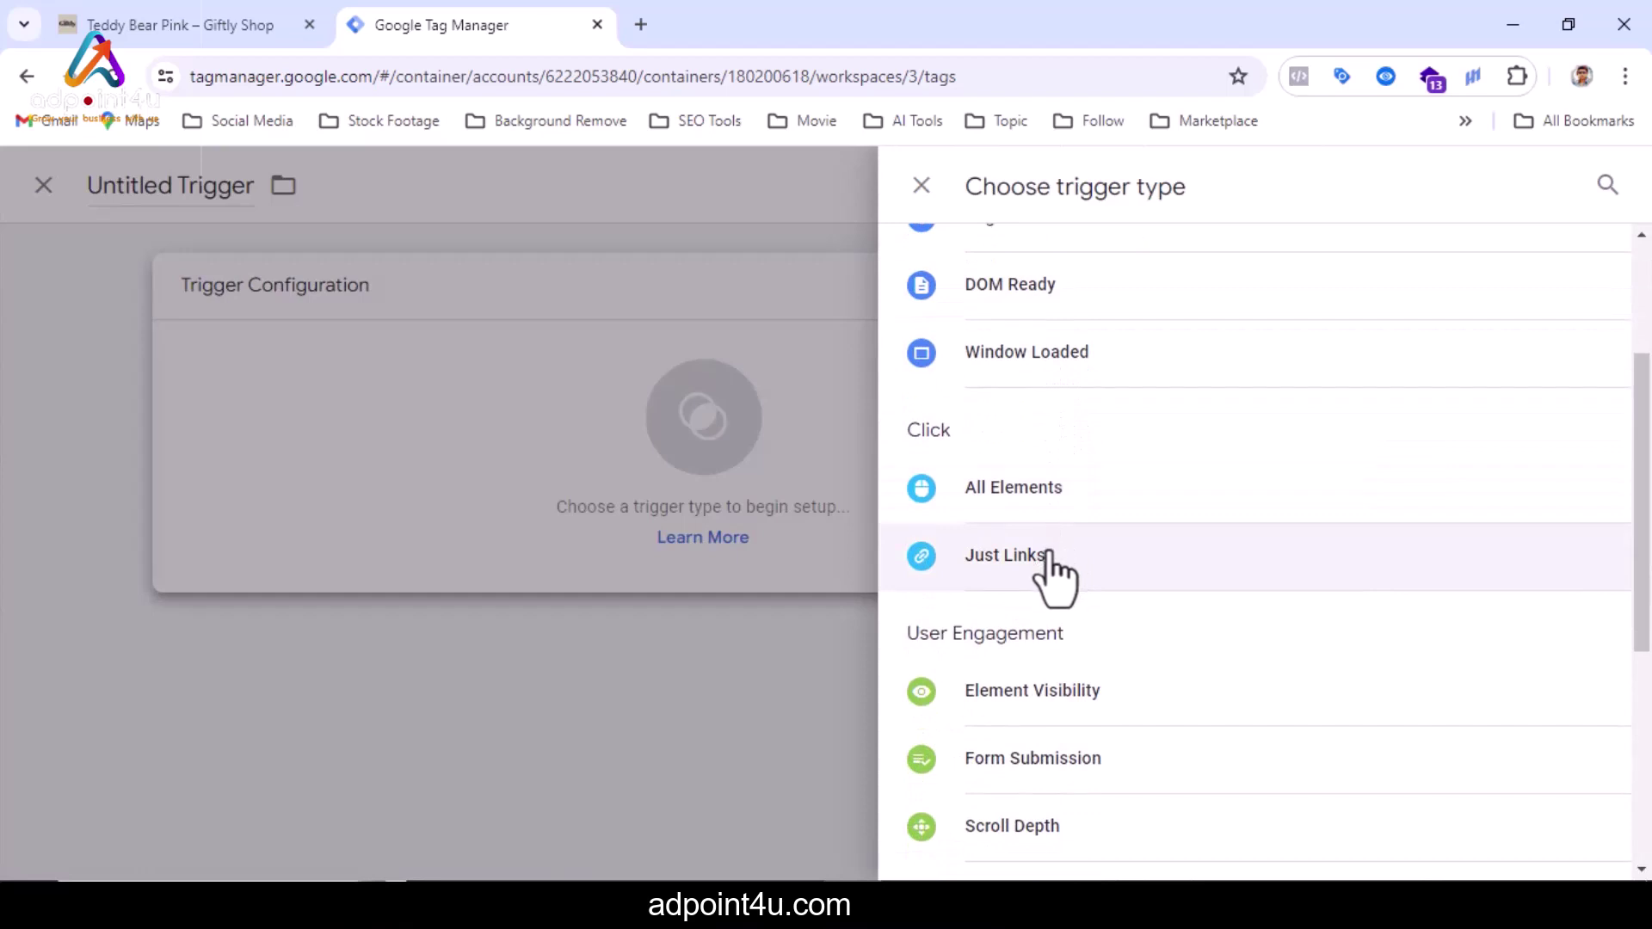
{"action": "left_click", "coordinate": [1048, 558]}
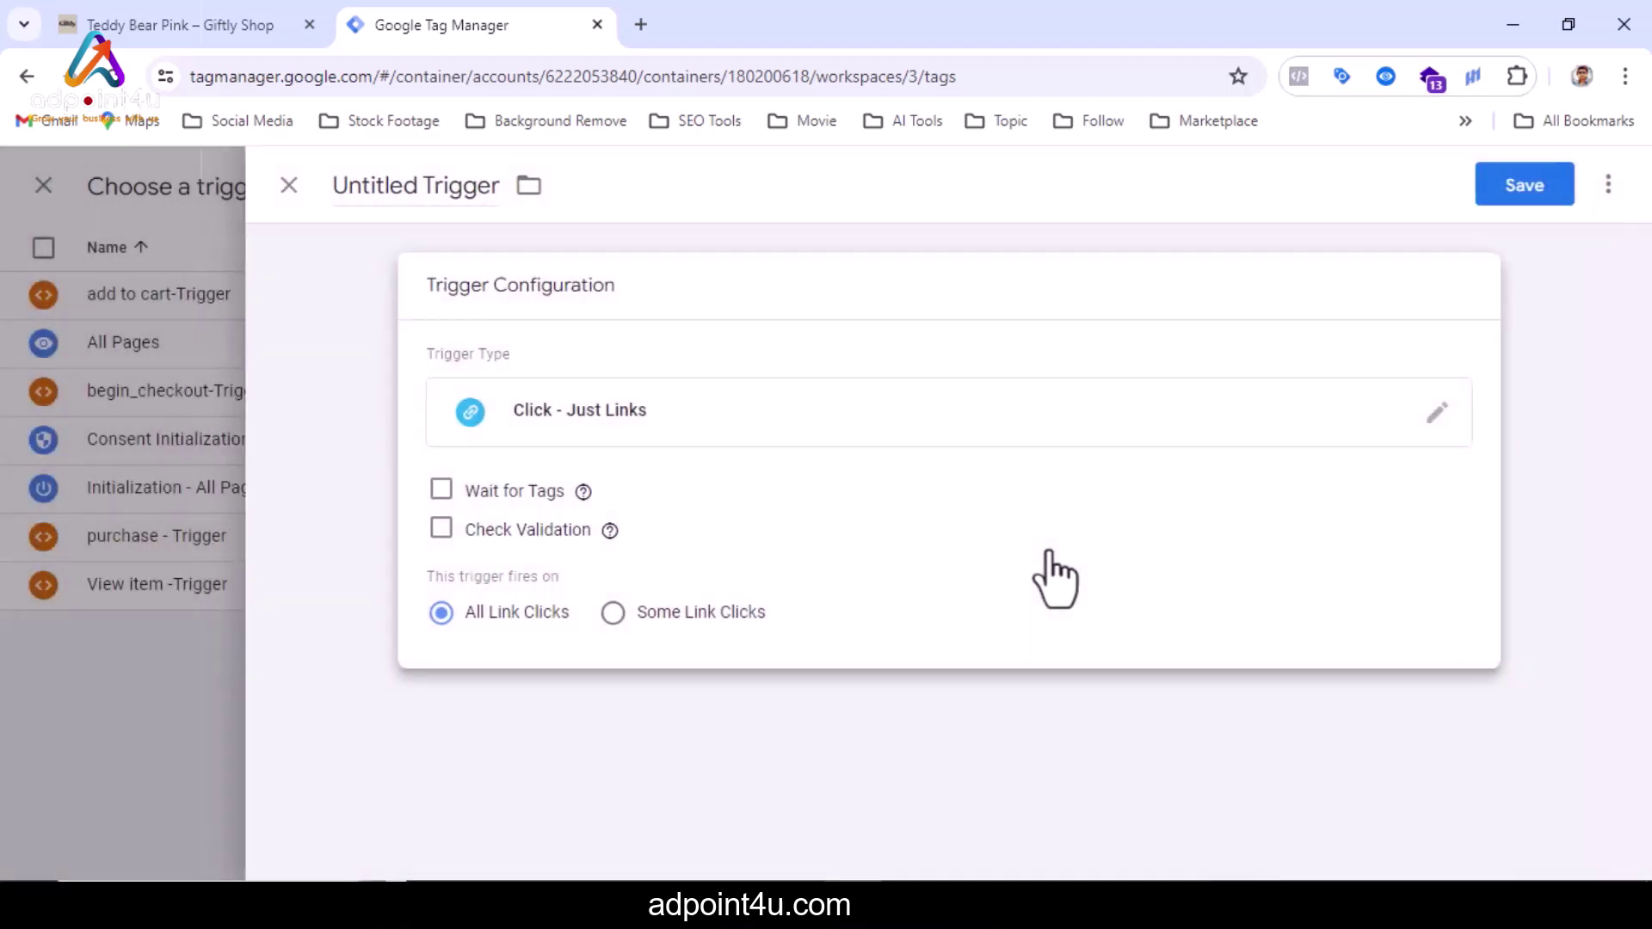
{"action": "left_click", "coordinate": [719, 611]}
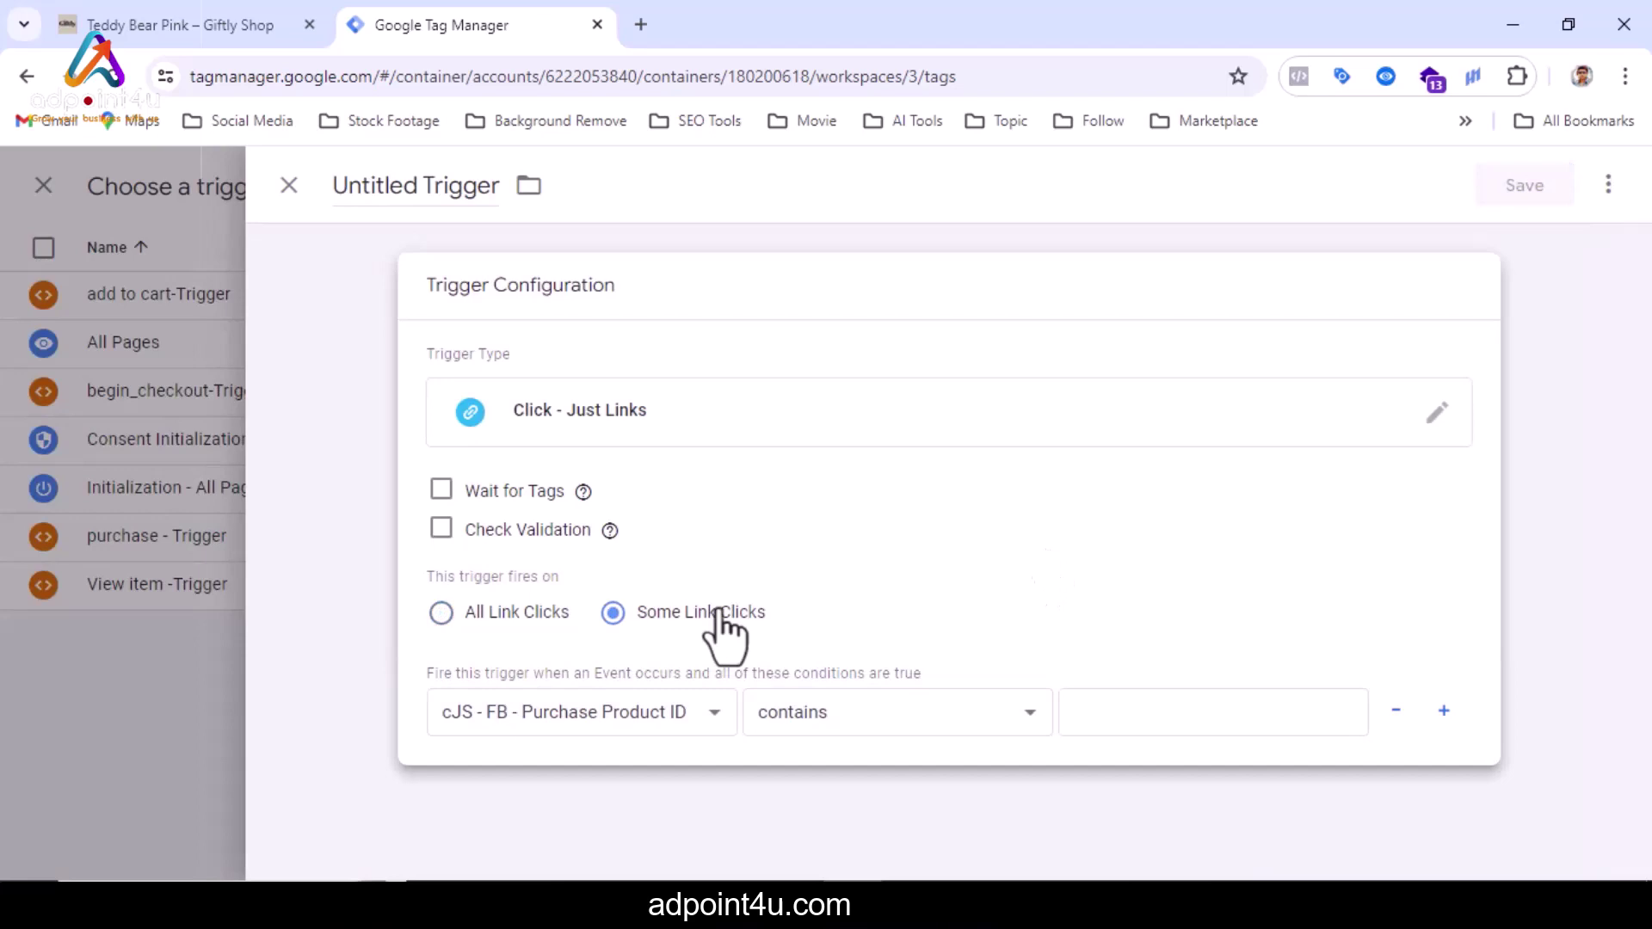
{"action": "left_click", "coordinate": [669, 715]}
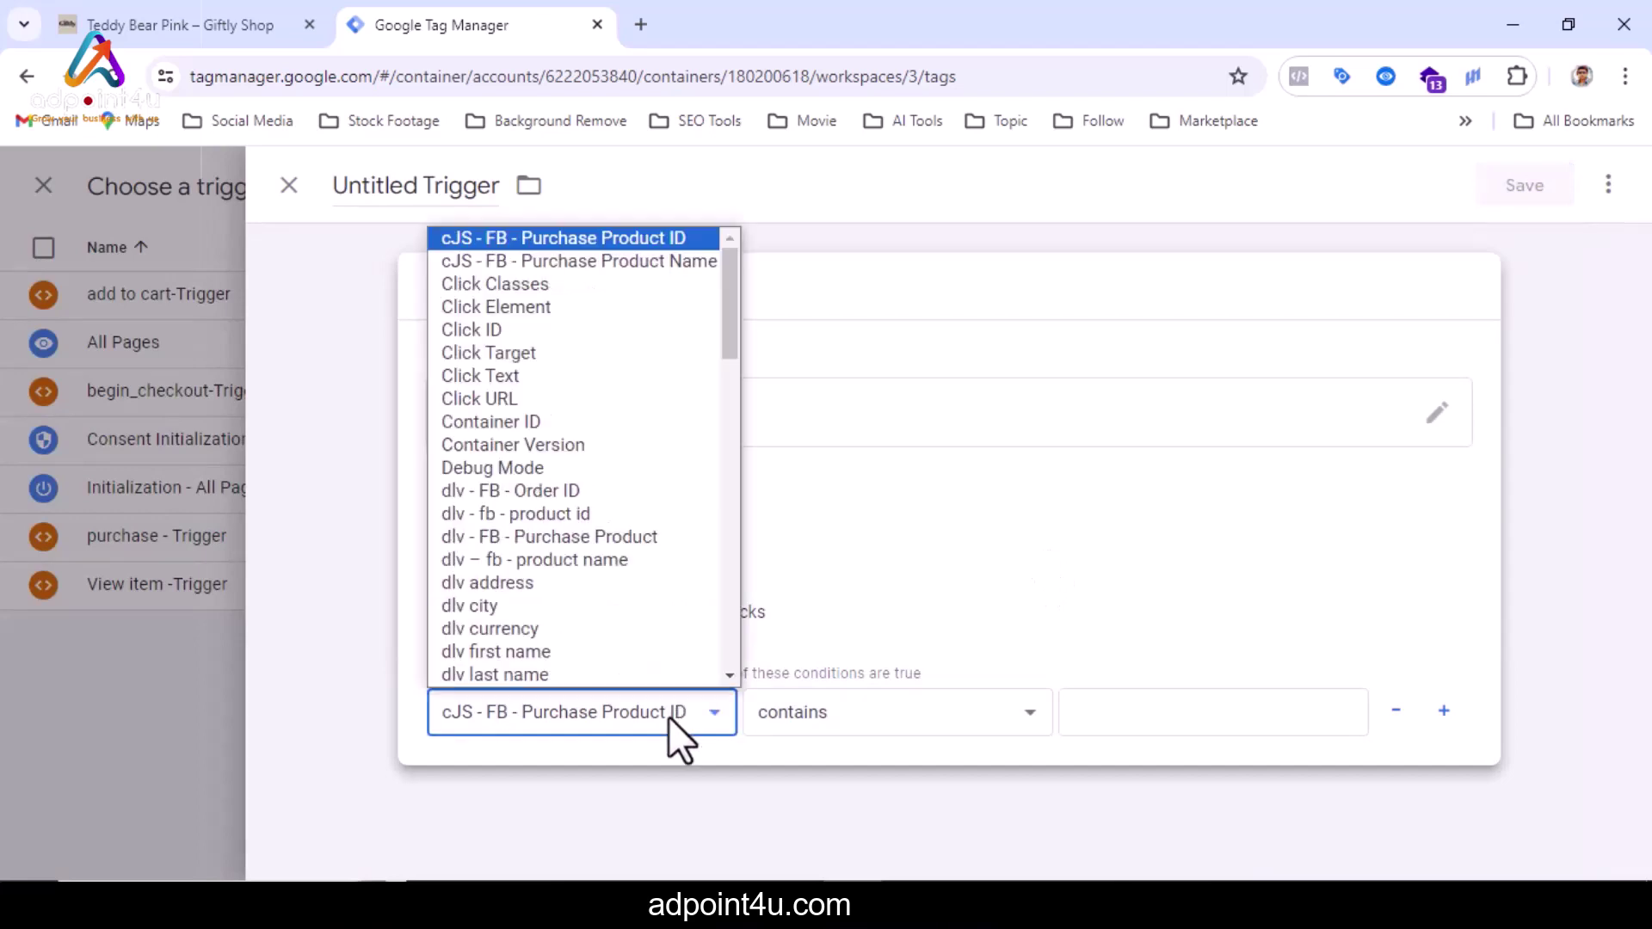
{"action": "left_click", "coordinate": [566, 398]}
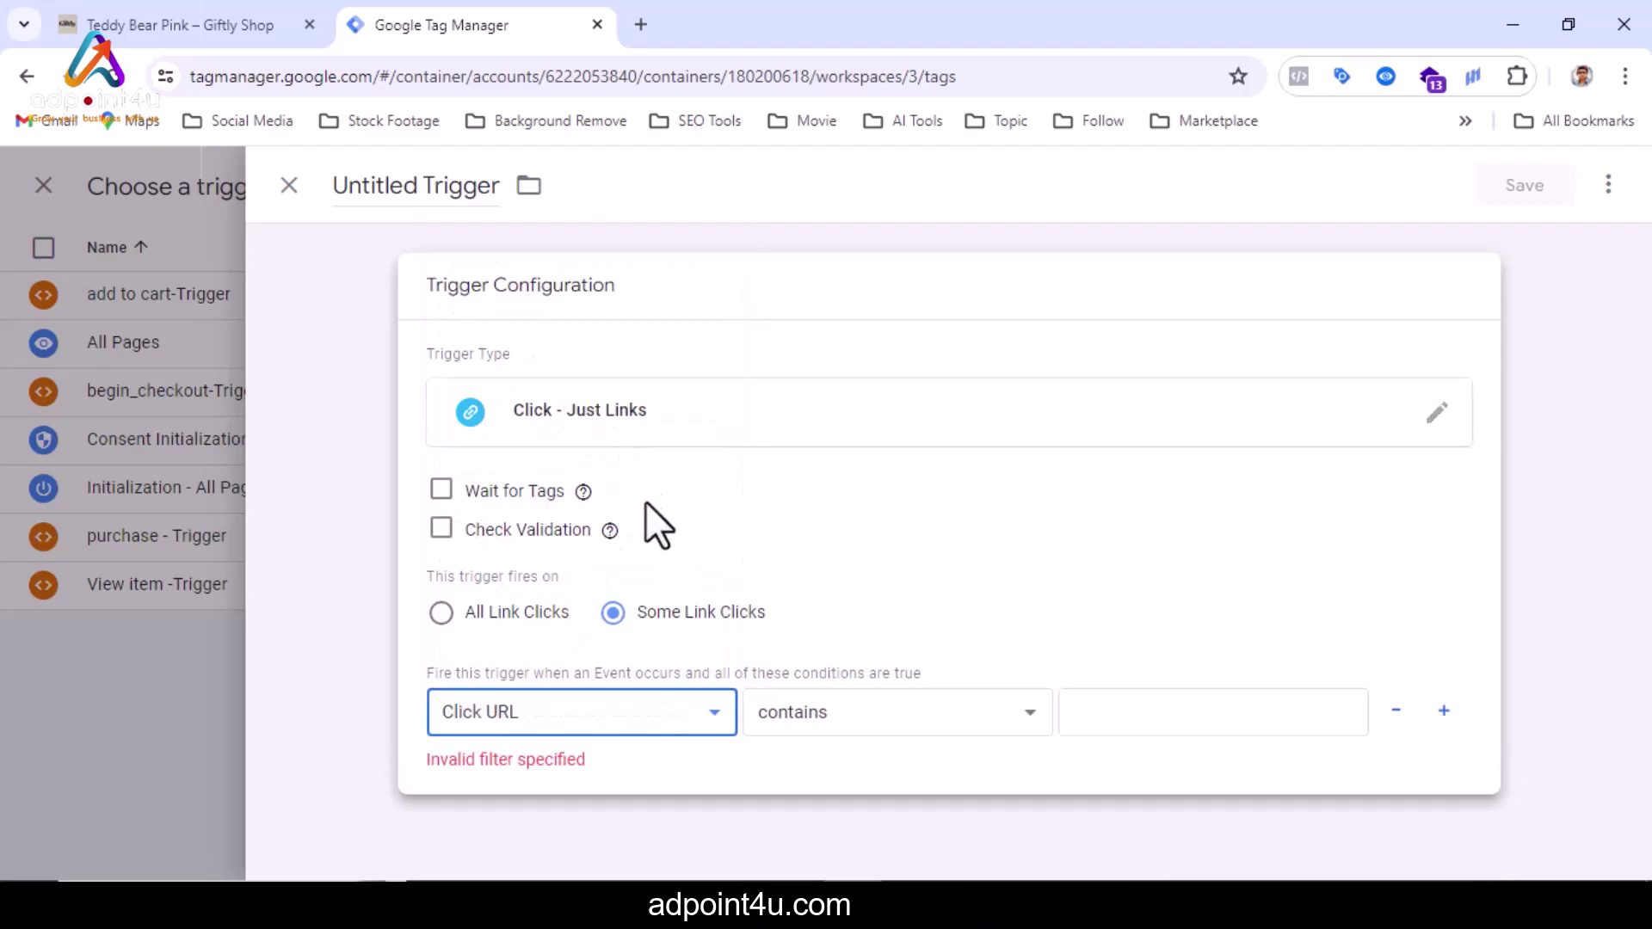
{"action": "left_click", "coordinate": [1161, 715]}
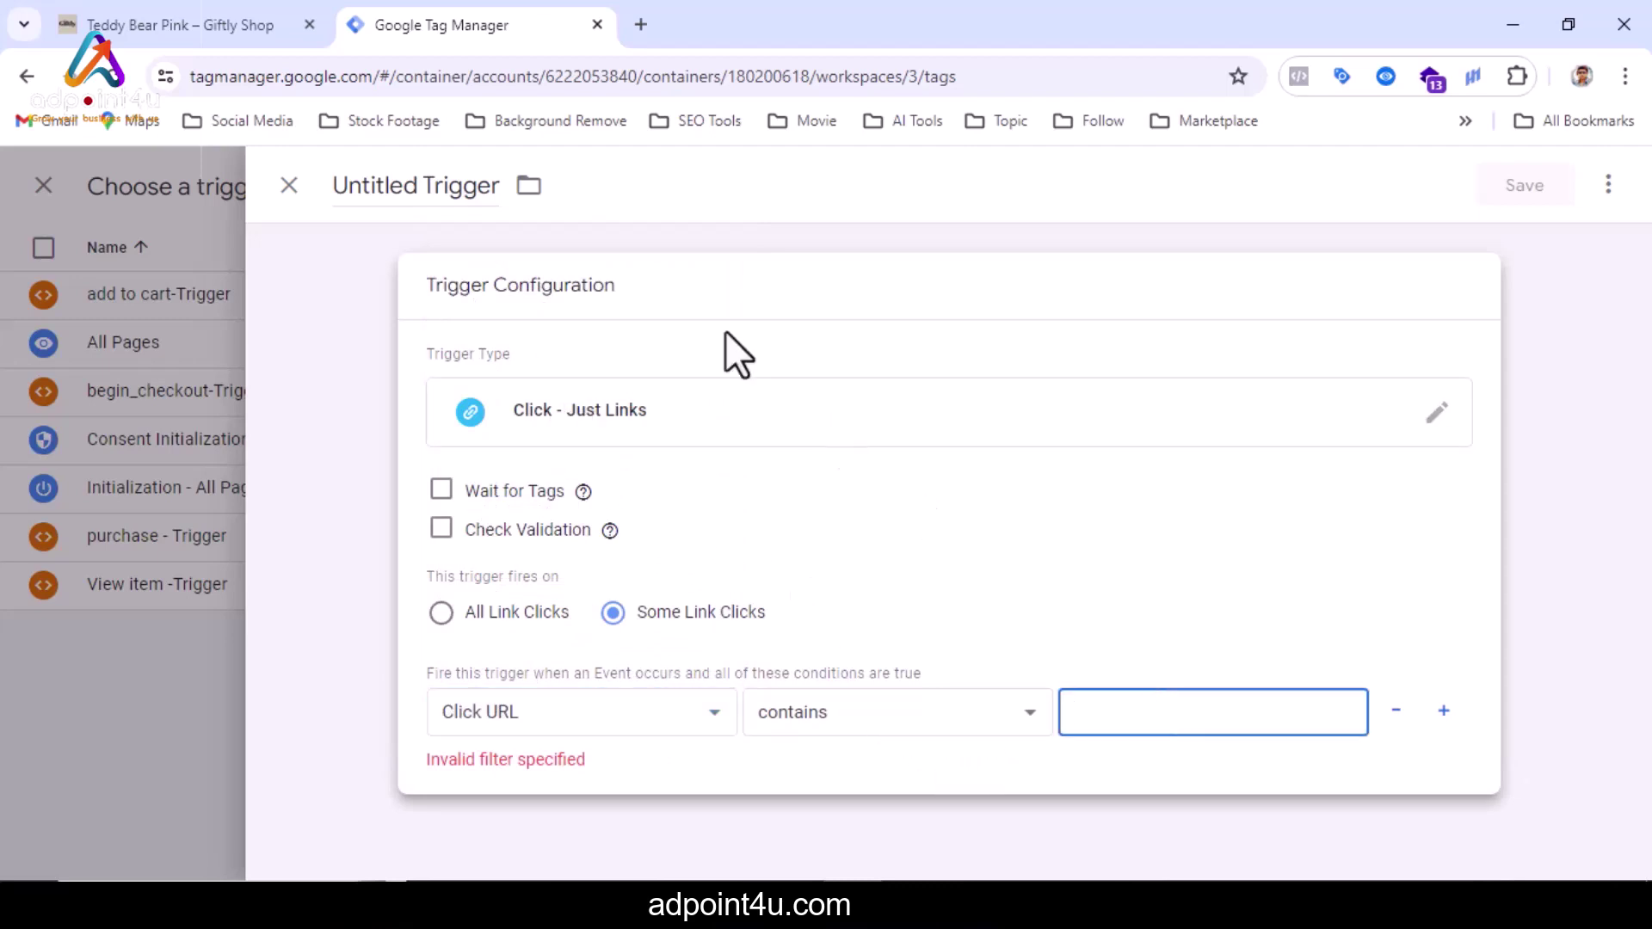
{"action": "left_click", "coordinate": [185, 19]}
Re-check in DevTools that the shop's phone link uses a tel: address.
{"action": "scroll", "coordinate": [1041, 689], "scroll_direction": "down", "scroll_amount": 1}
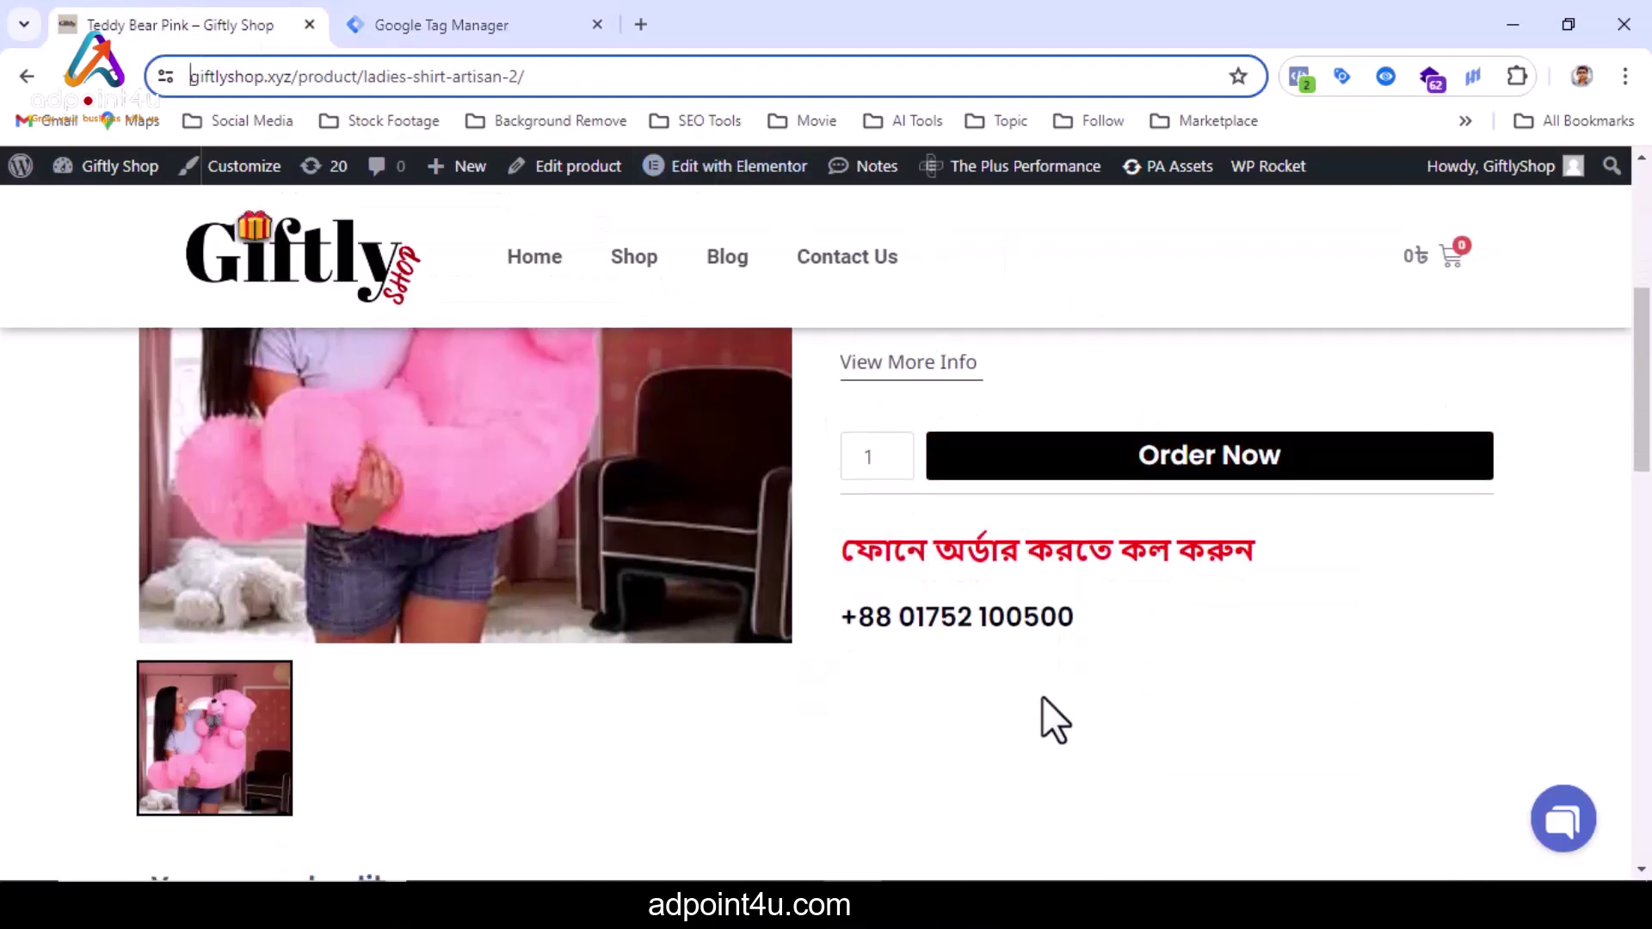
{"action": "right_click", "coordinate": [1039, 626]}
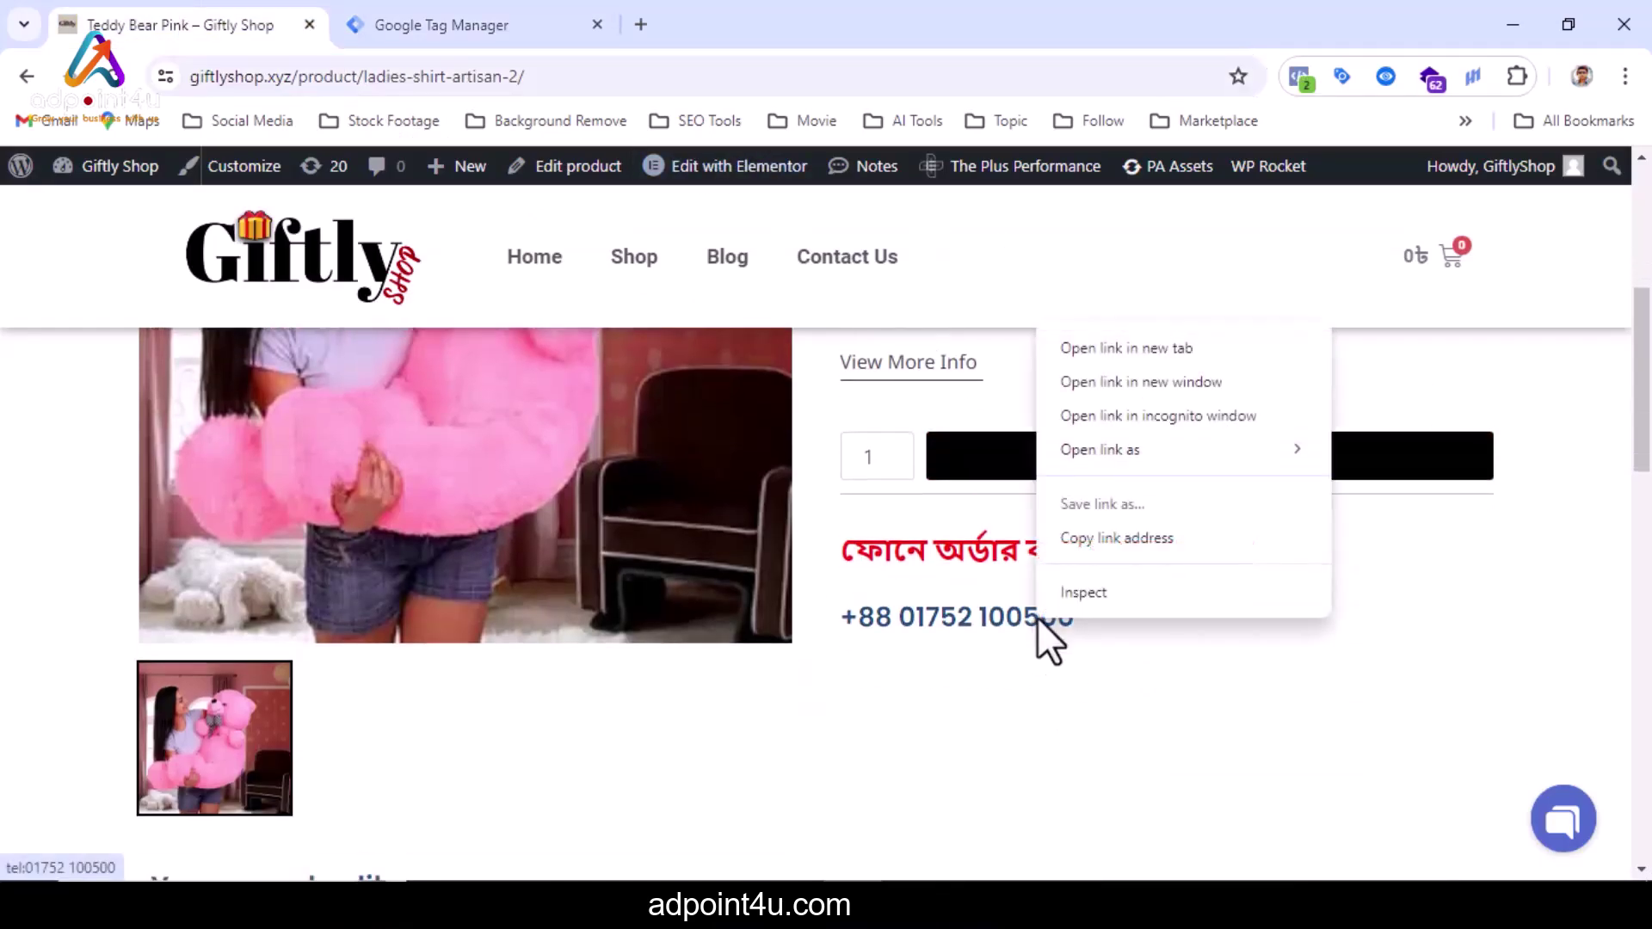
{"action": "left_click", "coordinate": [1082, 582]}
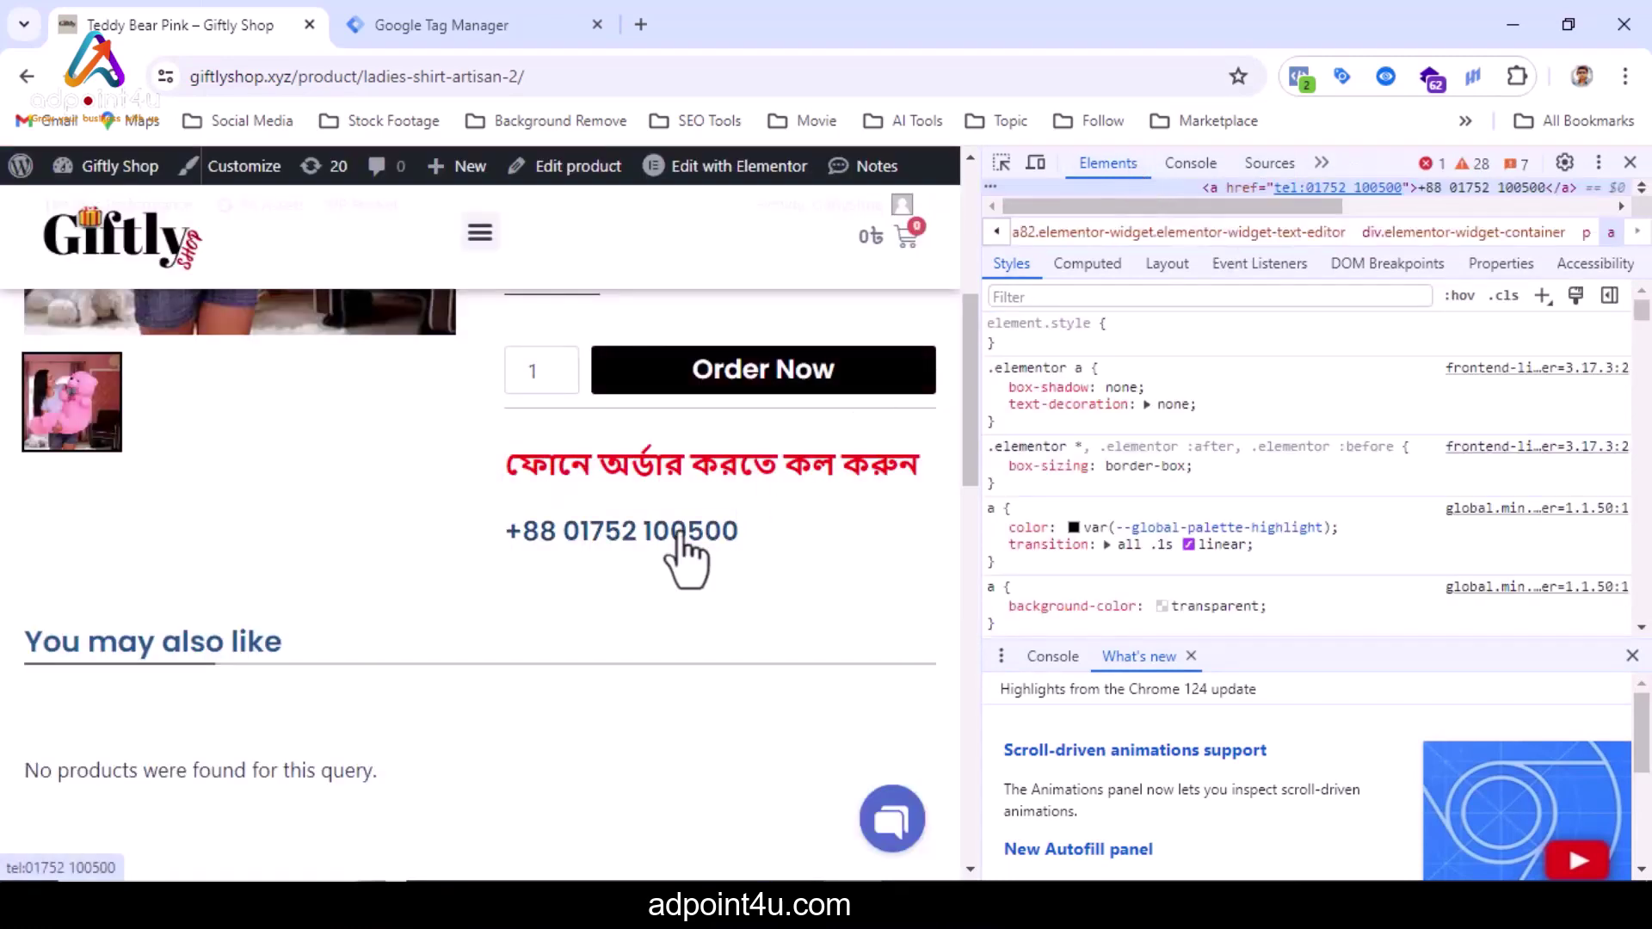
{"action": "left_click", "coordinate": [729, 544]}
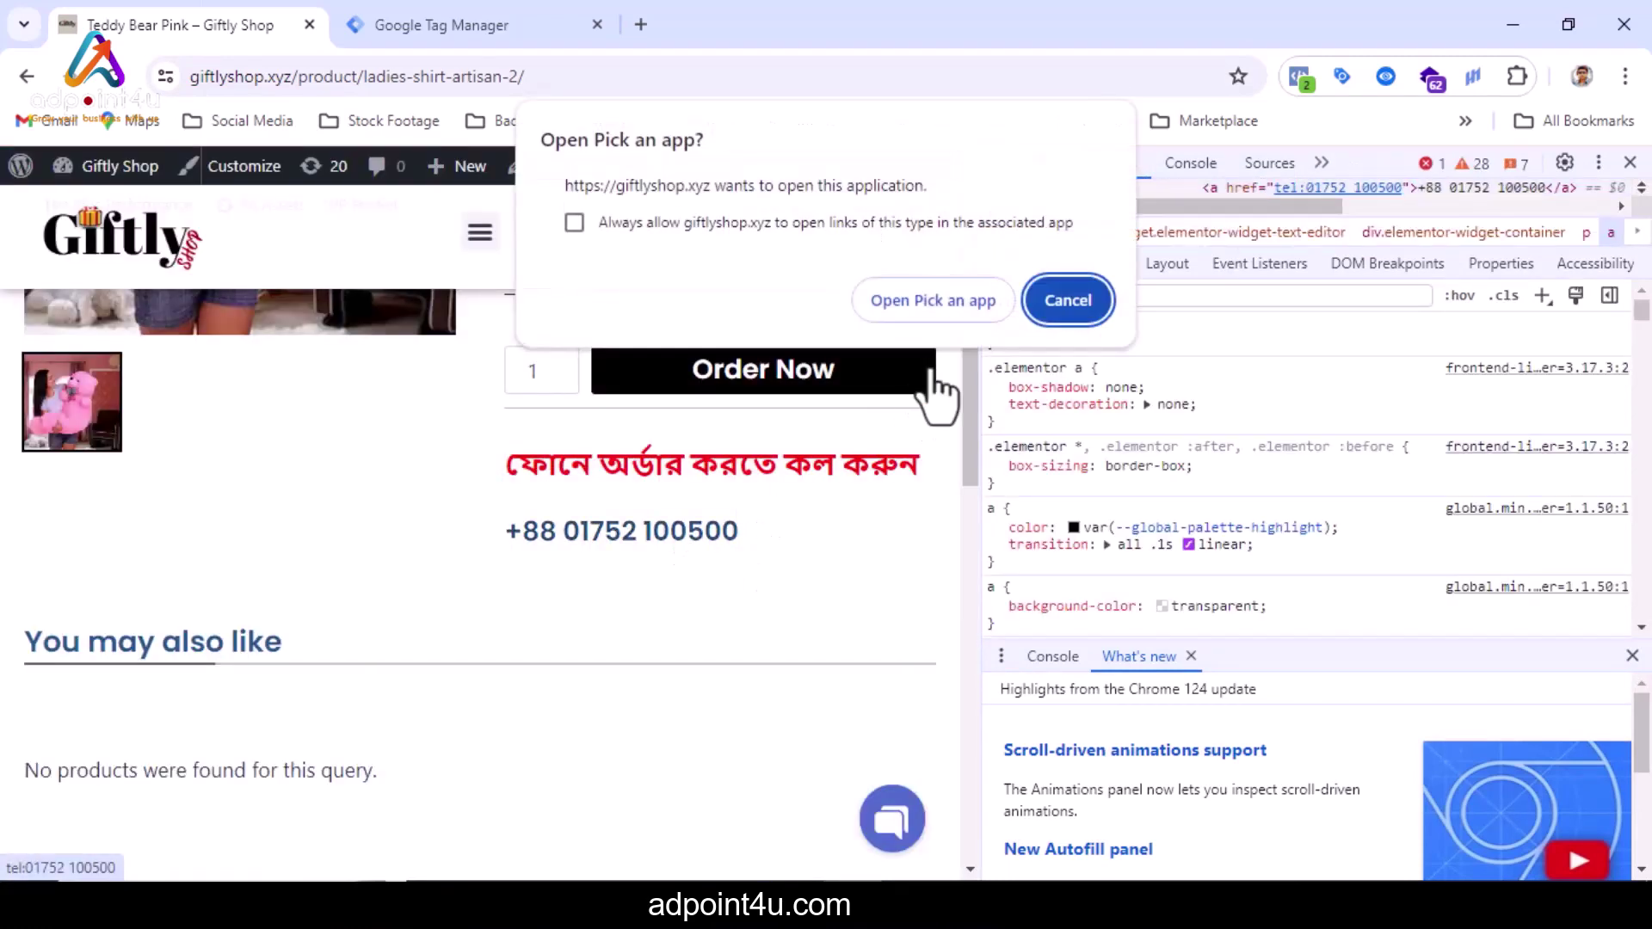
{"action": "left_click", "coordinate": [1071, 295]}
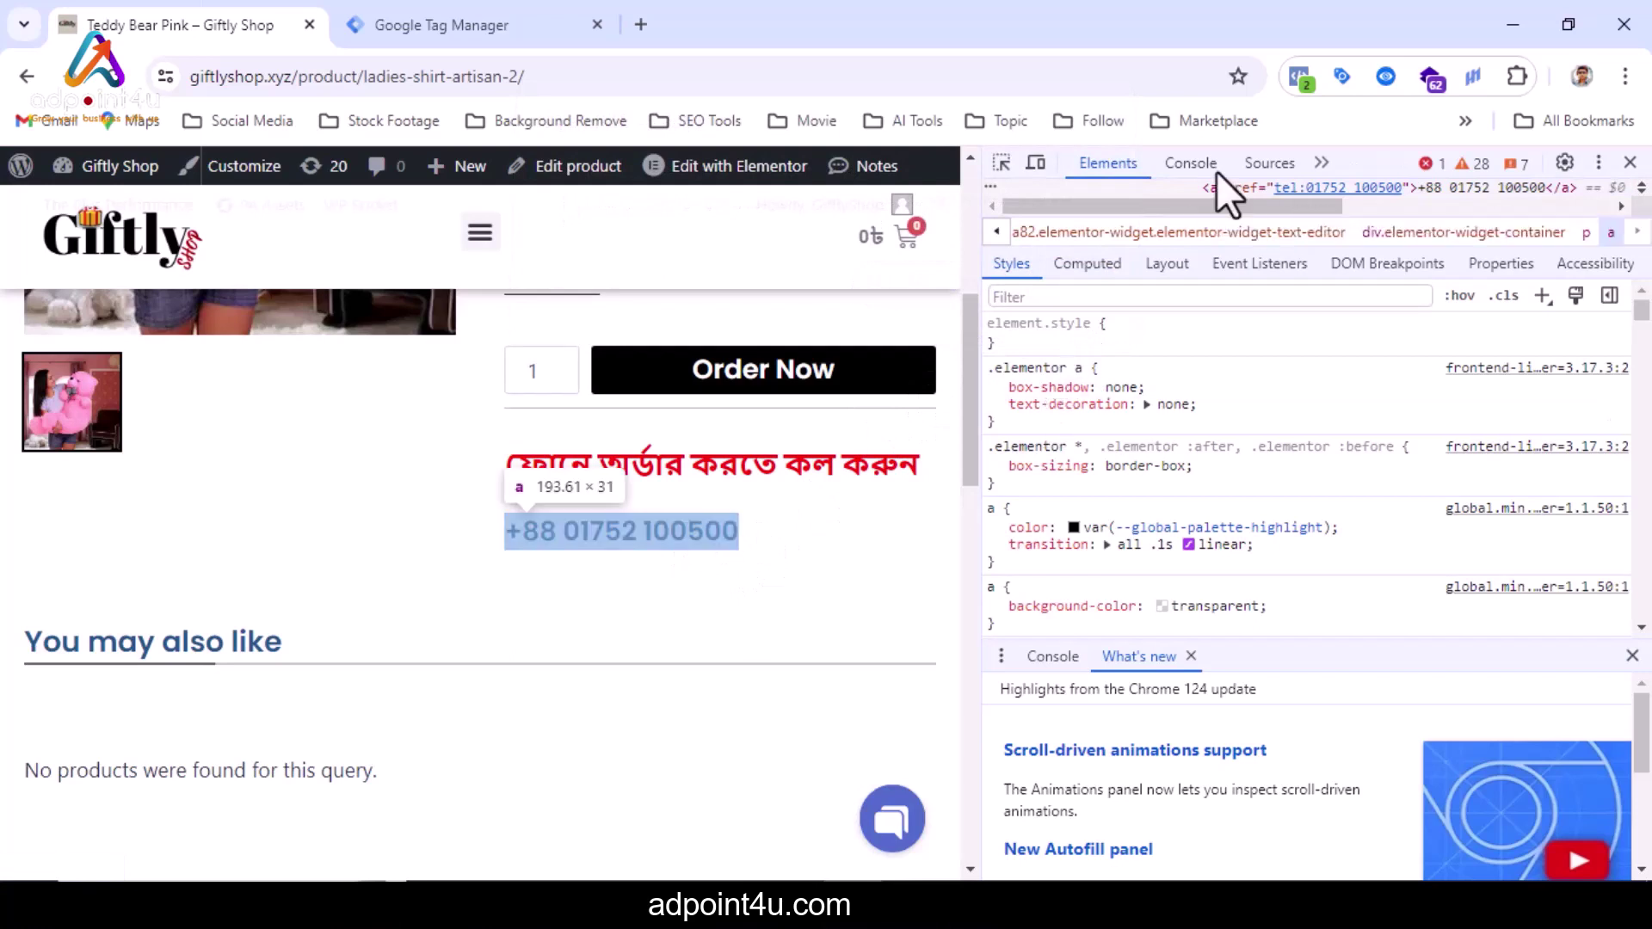
{"action": "left_click", "coordinate": [481, 26]}
Set the condition value to tel: and save the trigger as 'Phone Number Just Click'.
{"action": "type", "text": "te"}
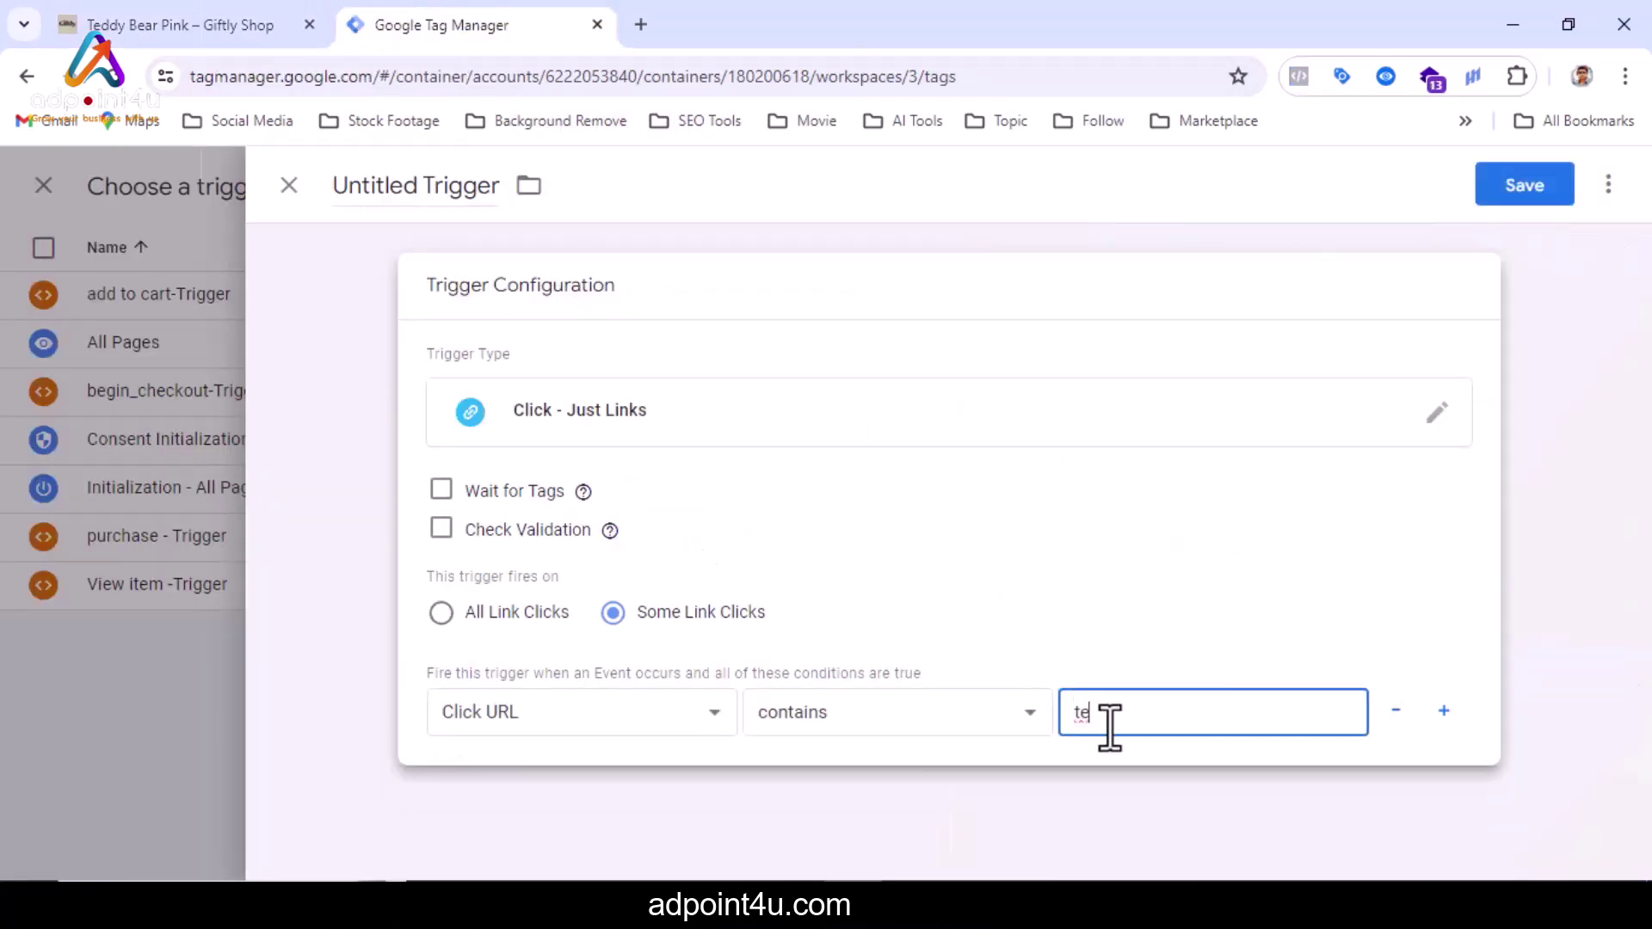
{"action": "type", "text": "l:"}
{"action": "left_click", "coordinate": [498, 185]}
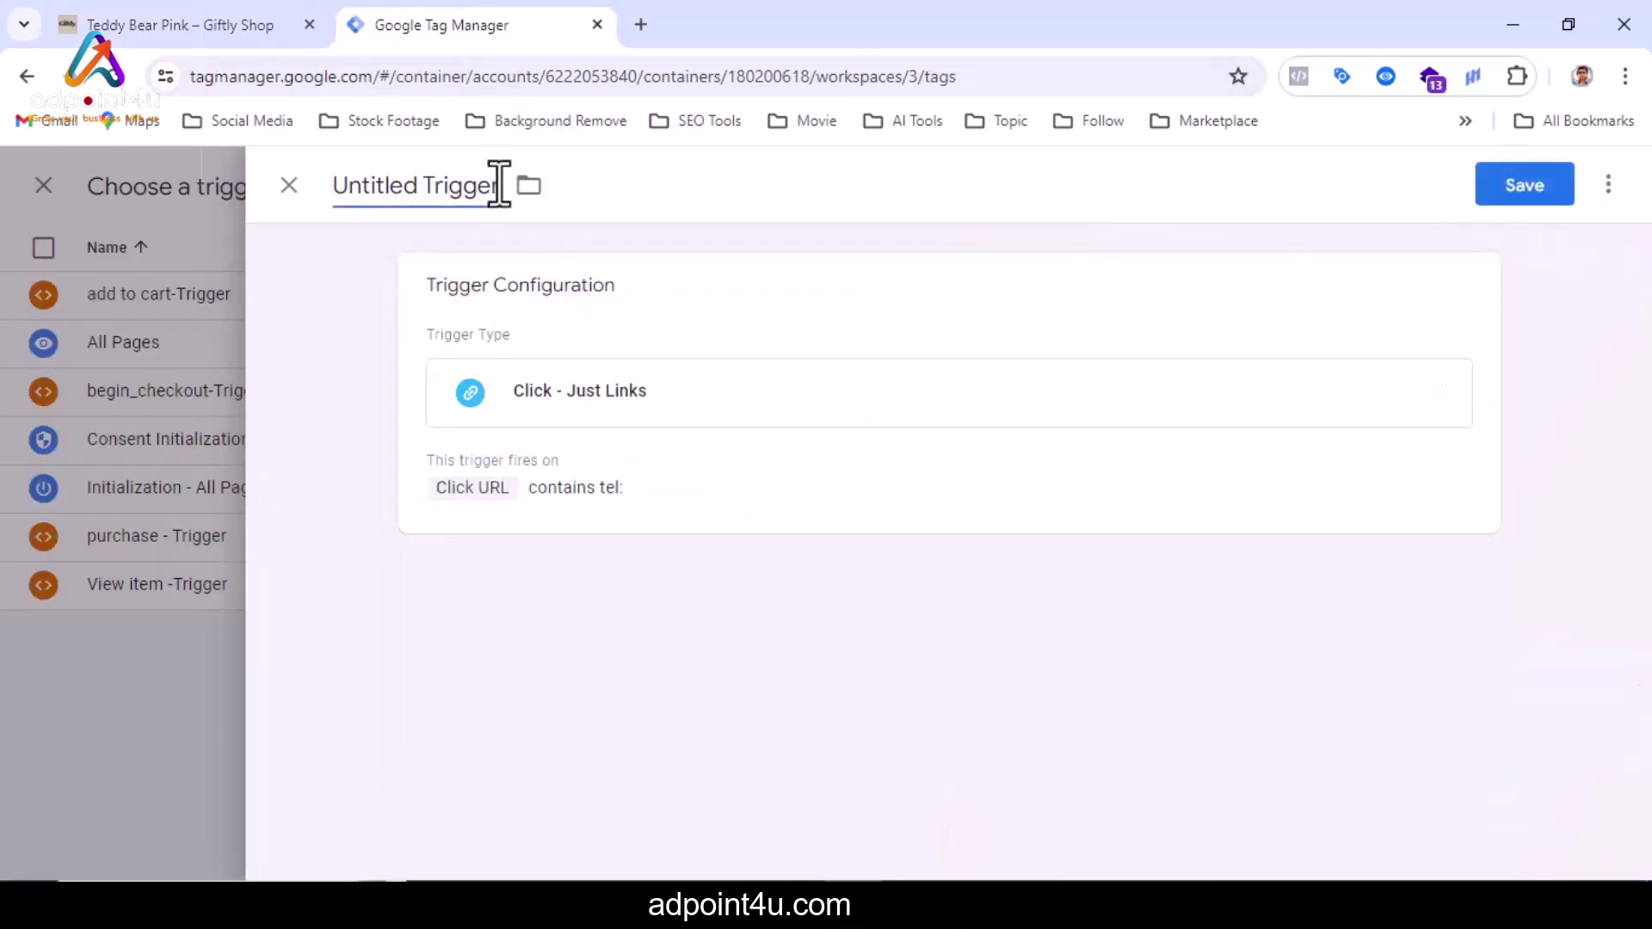
{"action": "triple_click", "coordinate": [498, 185]}
{"action": "type", "text": "Phone Num"}
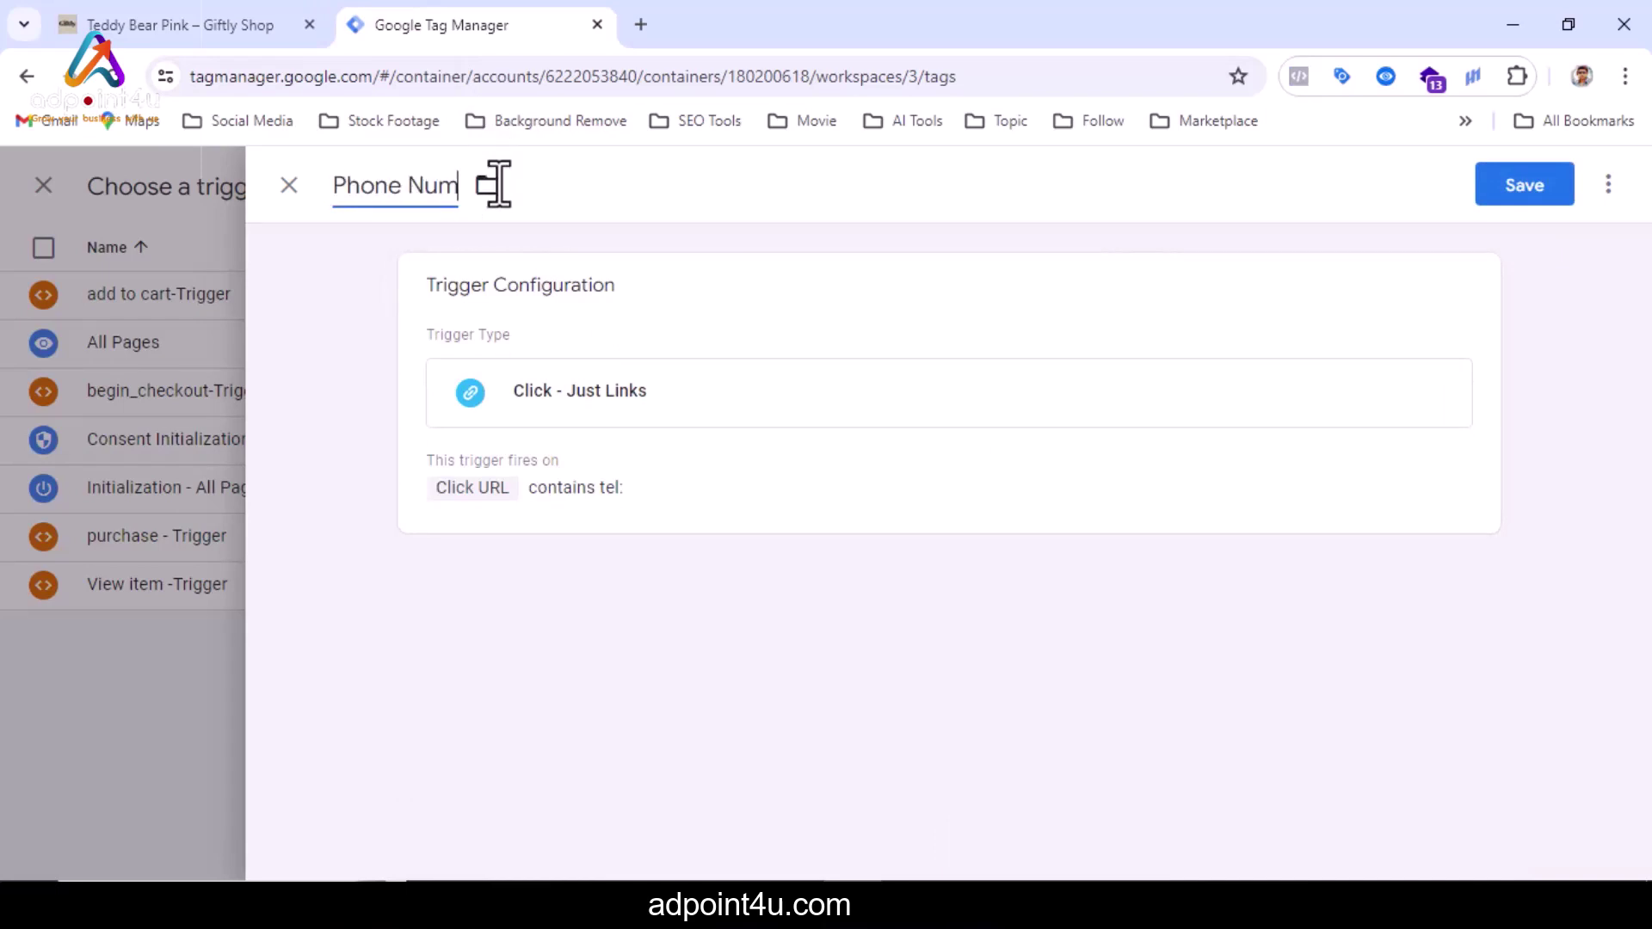
{"action": "type", "text": "ber Just Click"}
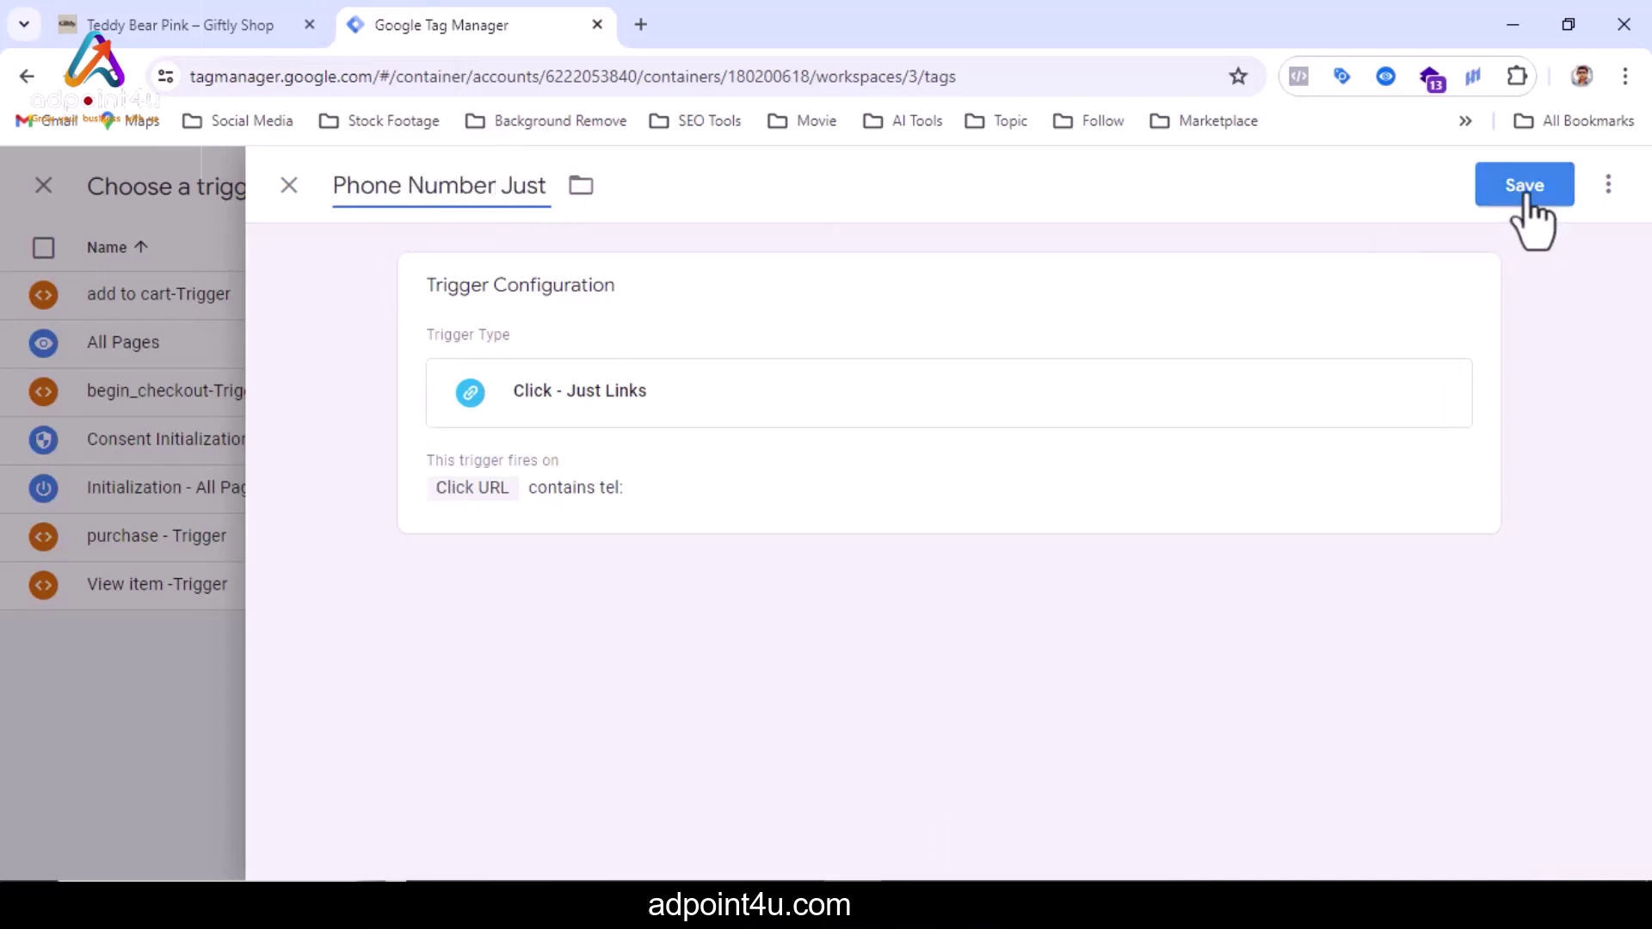
{"action": "left_click", "coordinate": [1525, 188]}
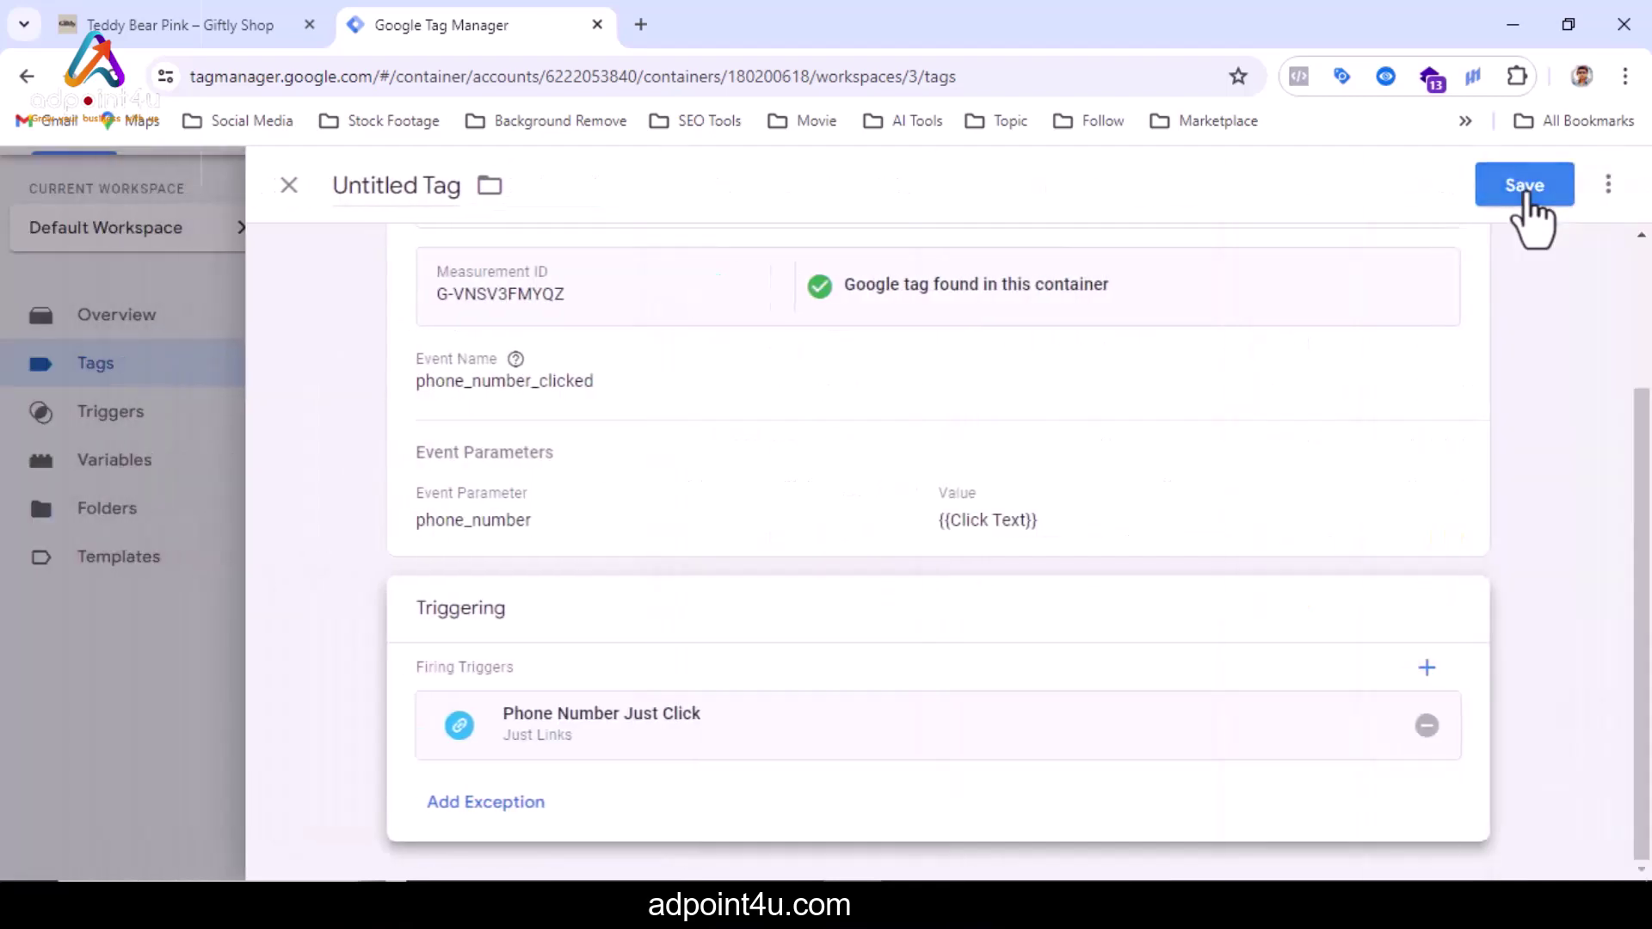
Name the tag 'GA4 - Phone Number Clicked' and save it.
{"action": "left_click", "coordinate": [351, 183]}
{"action": "type", "text": "GA"}
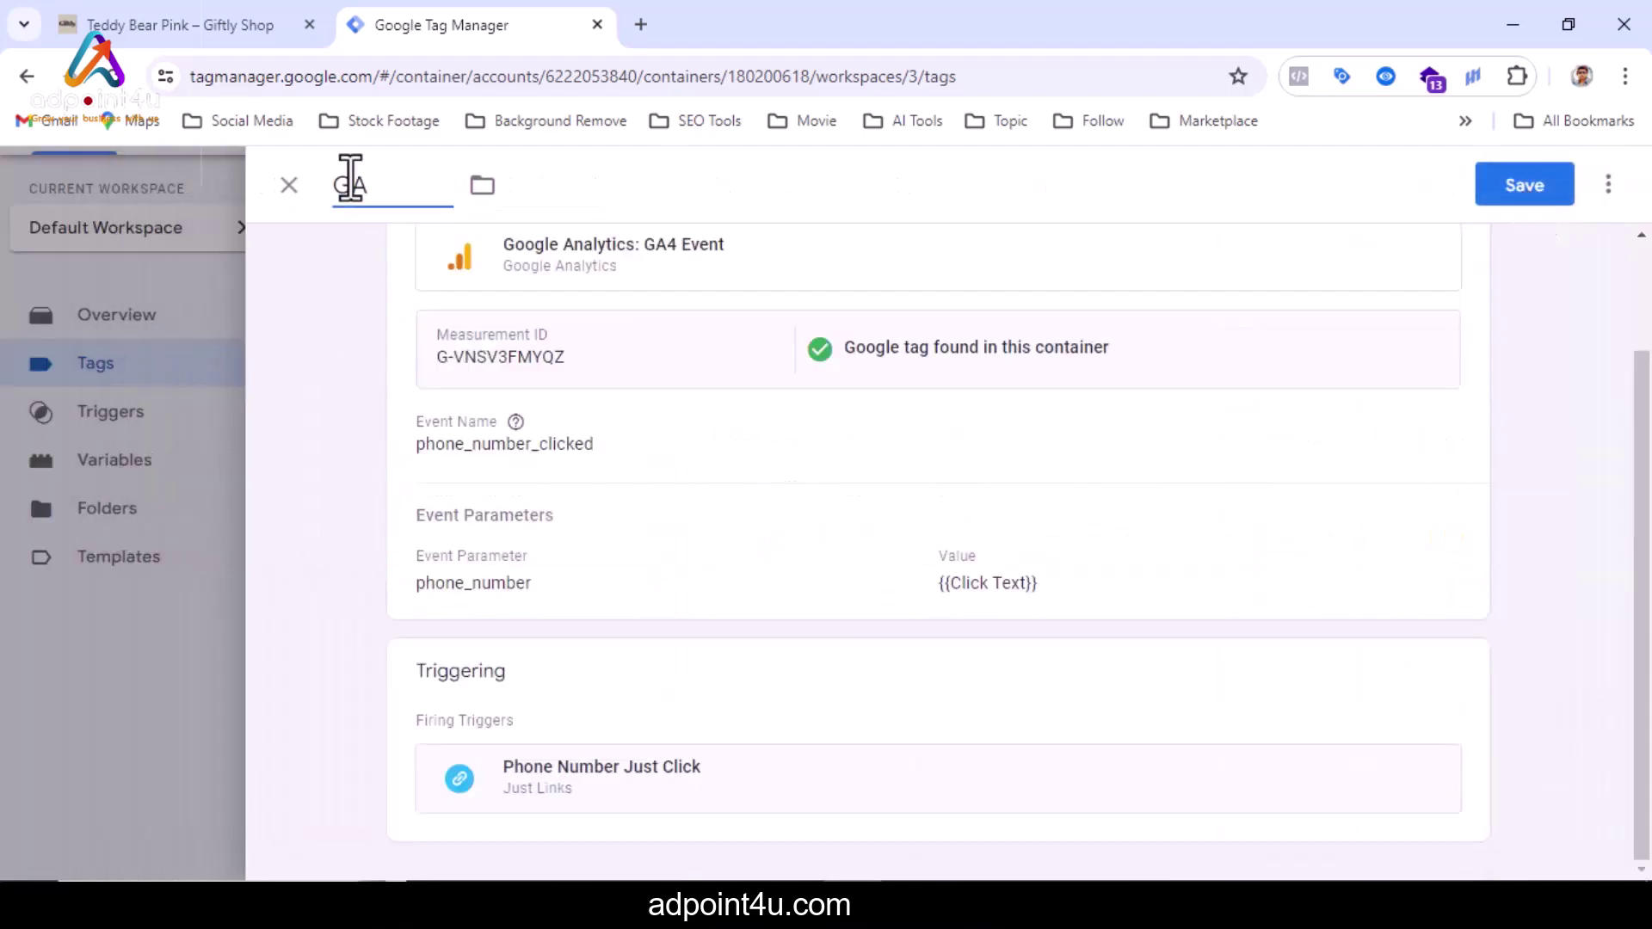
{"action": "type", "text": "4 - Phone Number"}
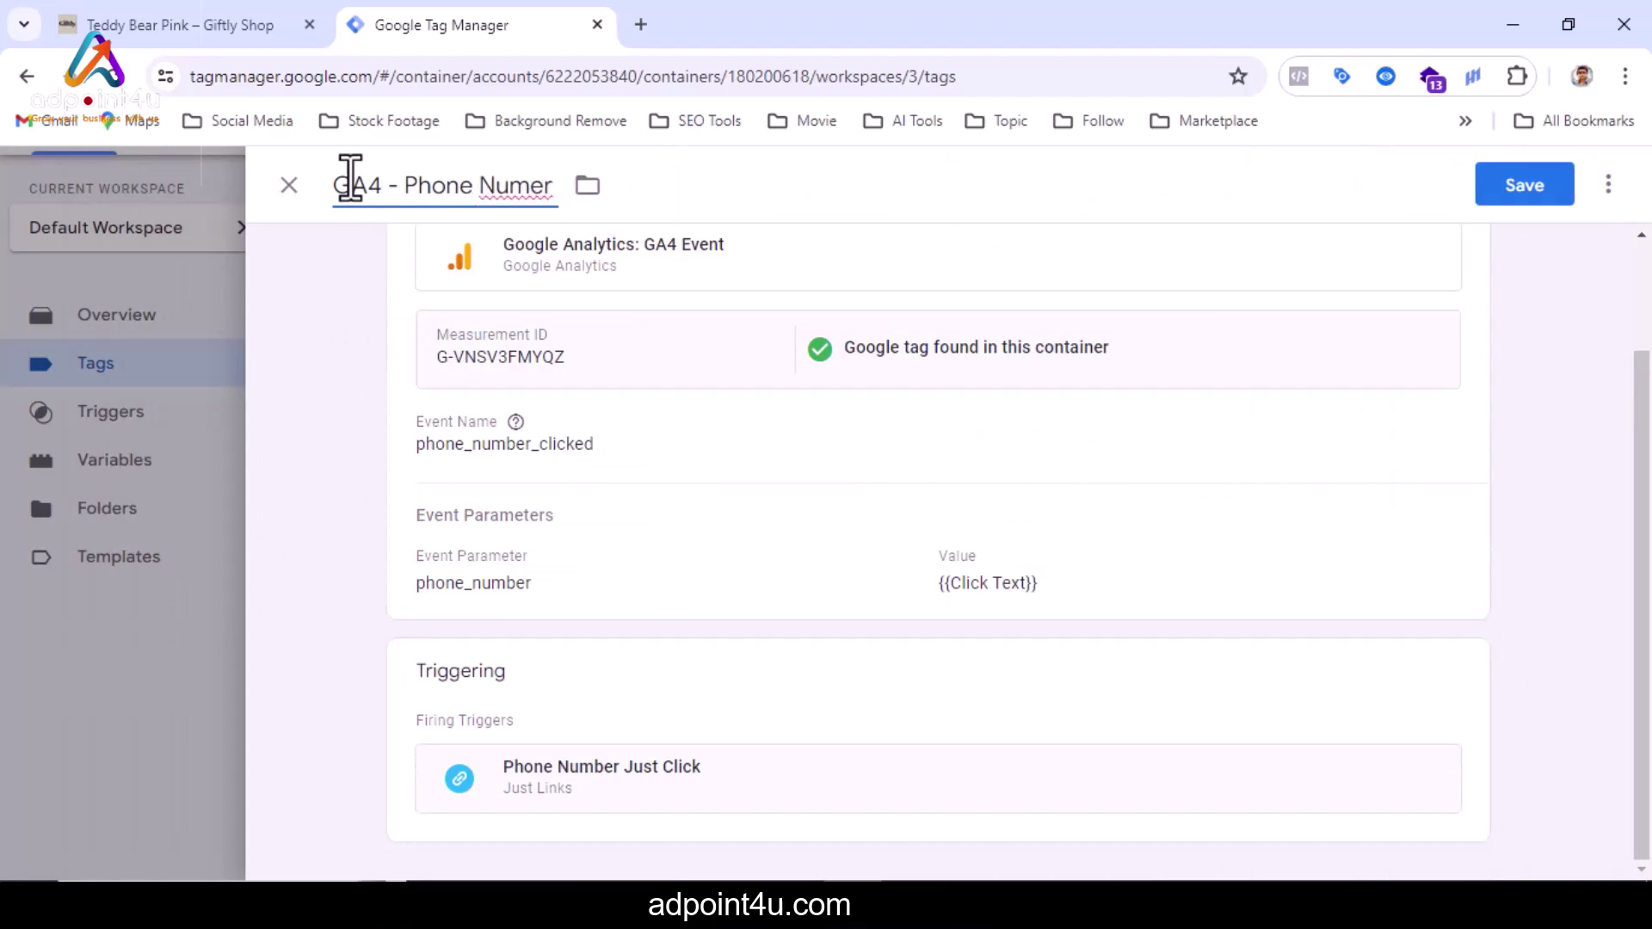
{"action": "type", "text": " Clicked"}
{"action": "left_click", "coordinate": [1519, 187]}
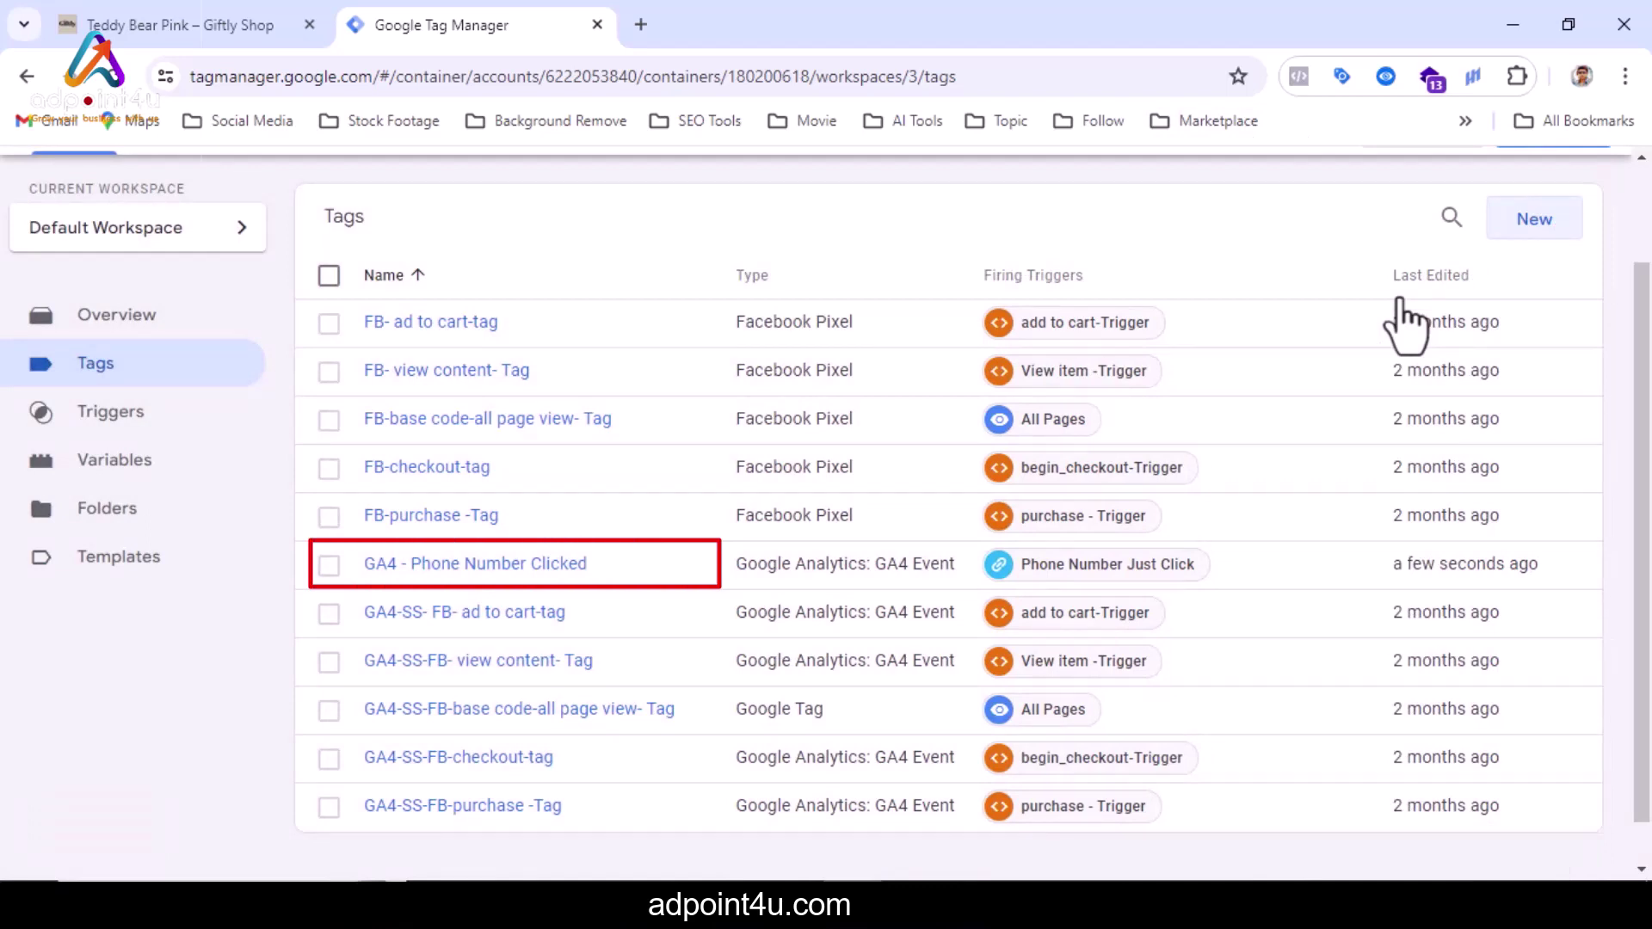
{"action": "scroll", "coordinate": [1087, 215], "scroll_direction": "up", "scroll_amount": 2}
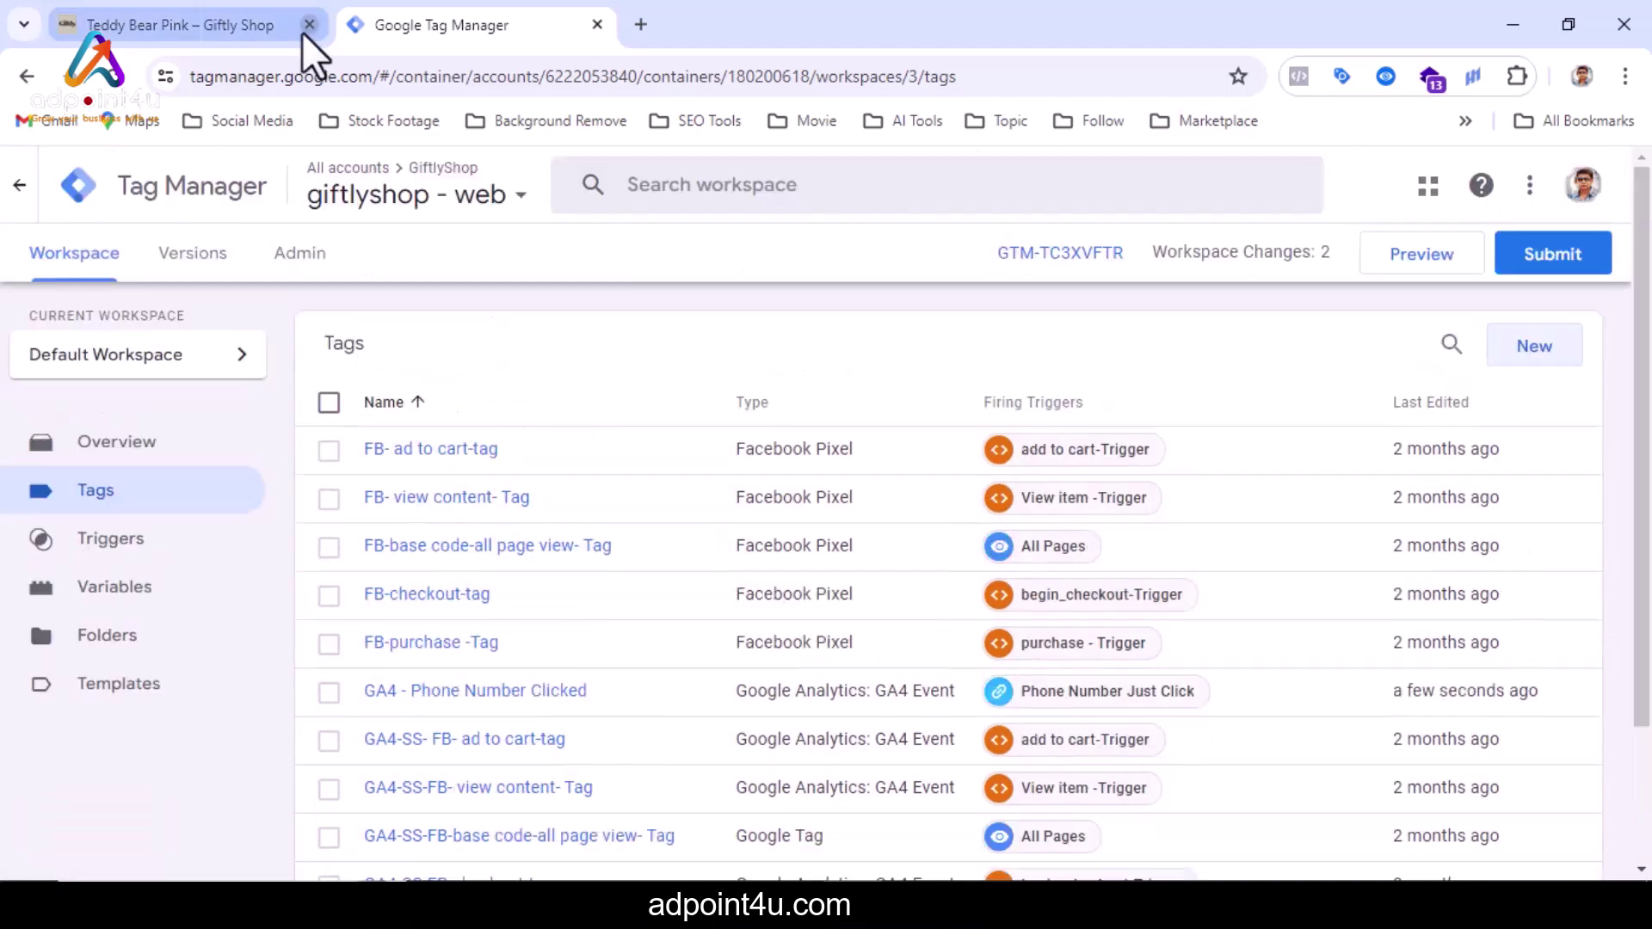
{"action": "left_click", "coordinate": [309, 24]}
{"action": "left_click", "coordinate": [354, 24]}
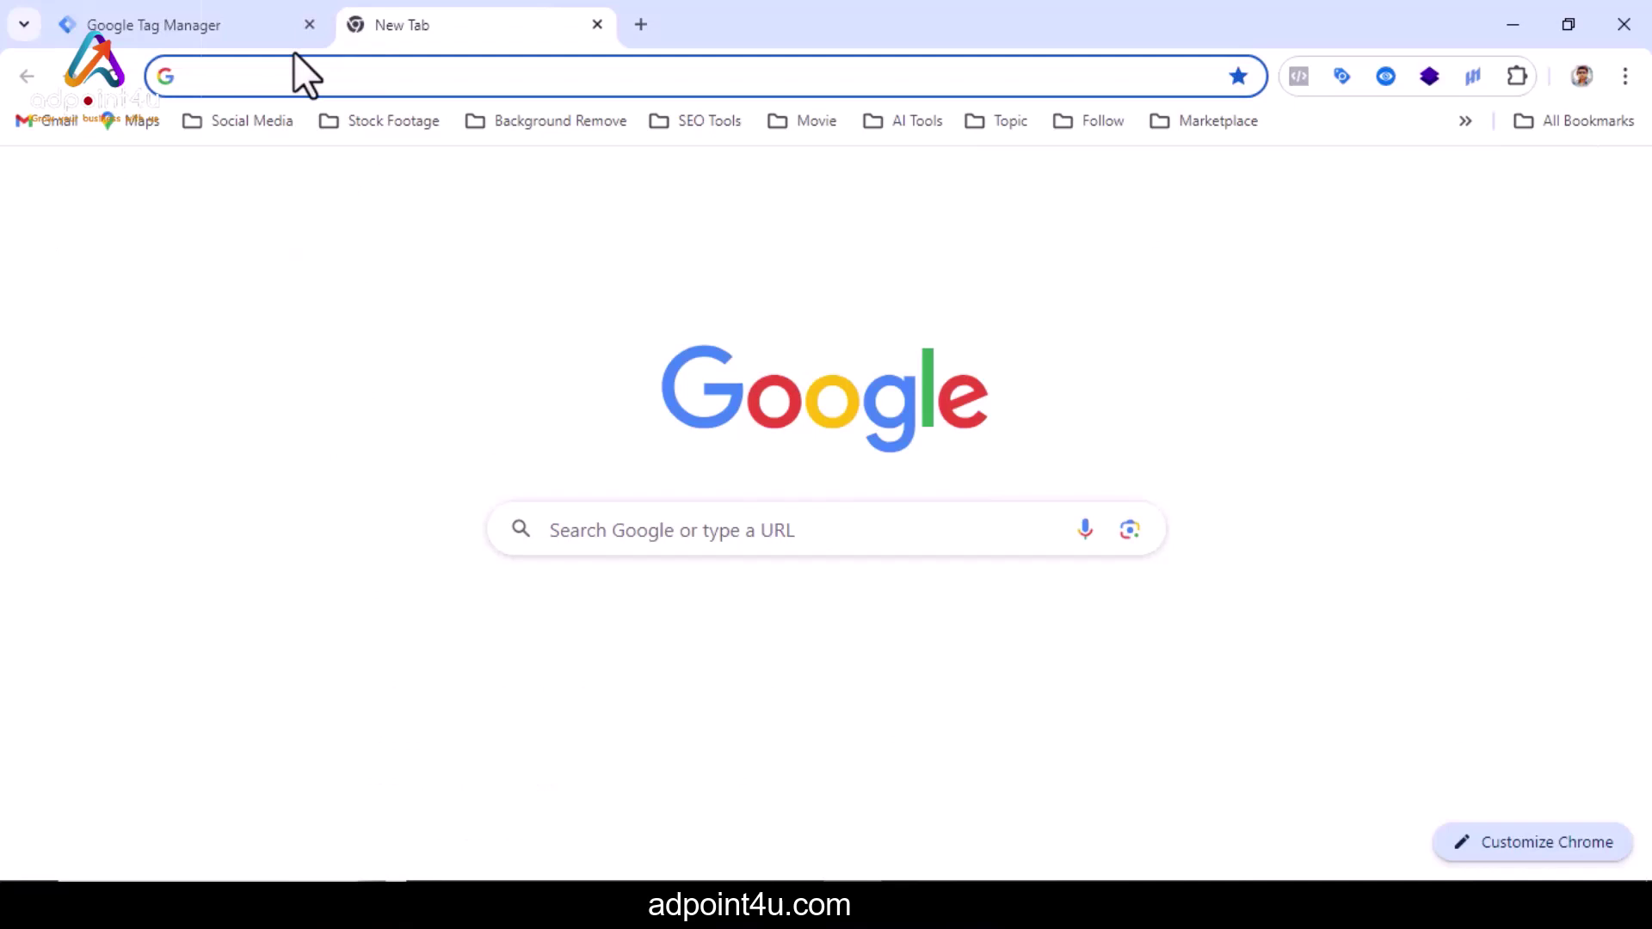
{"action": "left_click", "coordinate": [231, 37]}
{"action": "left_click", "coordinate": [1420, 256]}
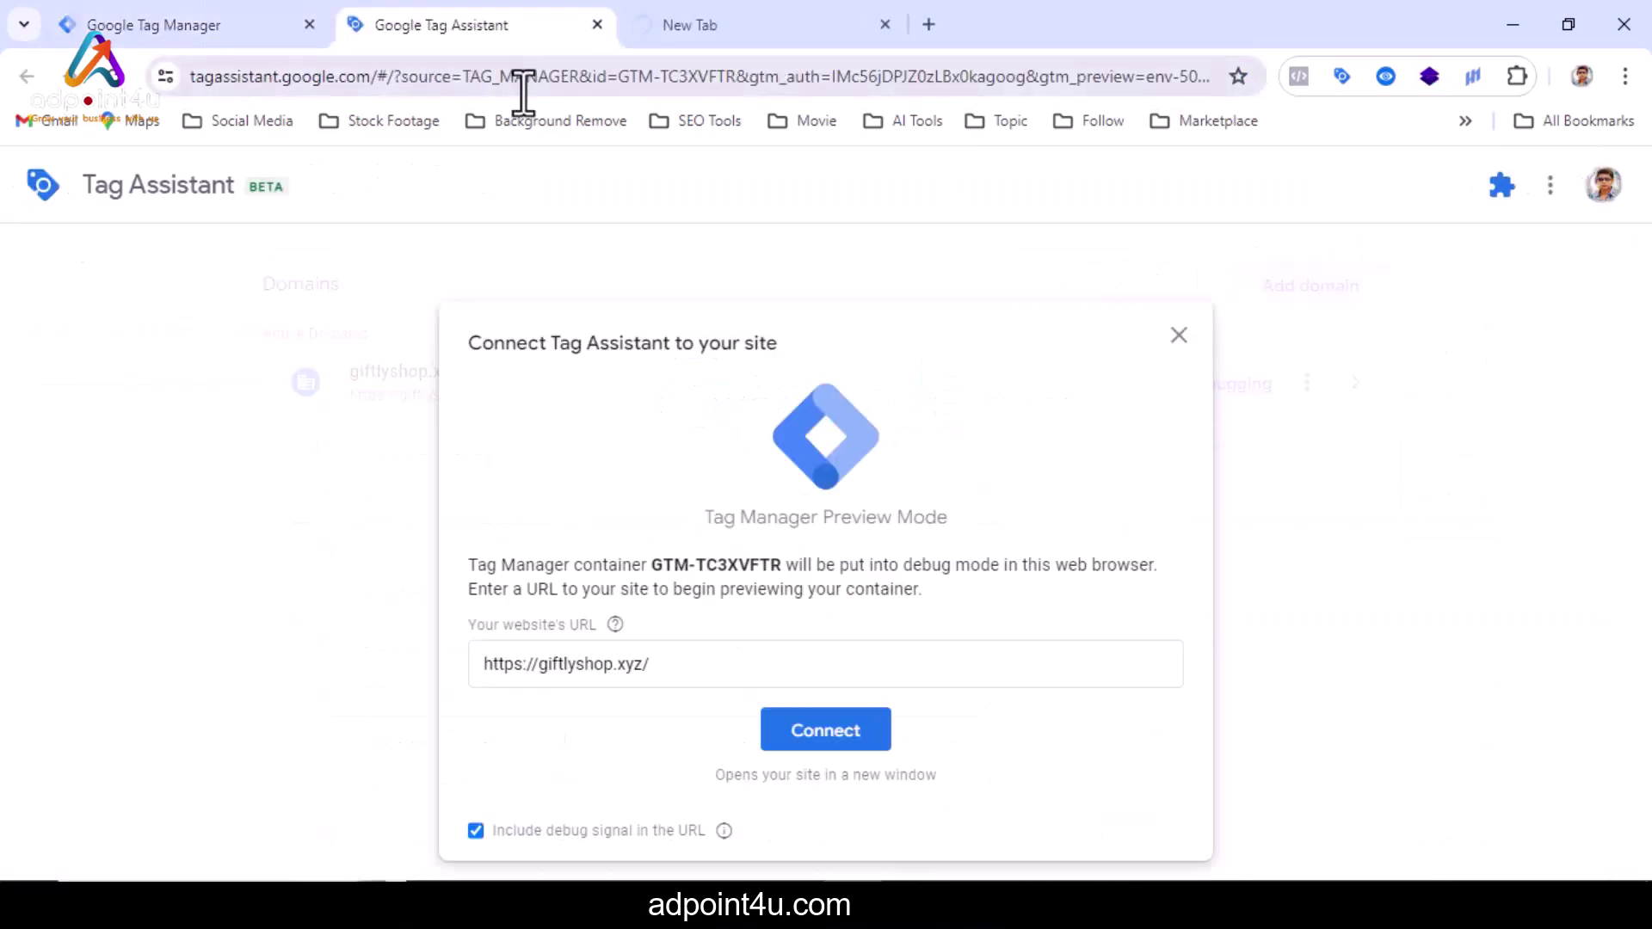
{"action": "left_click", "coordinate": [839, 745]}
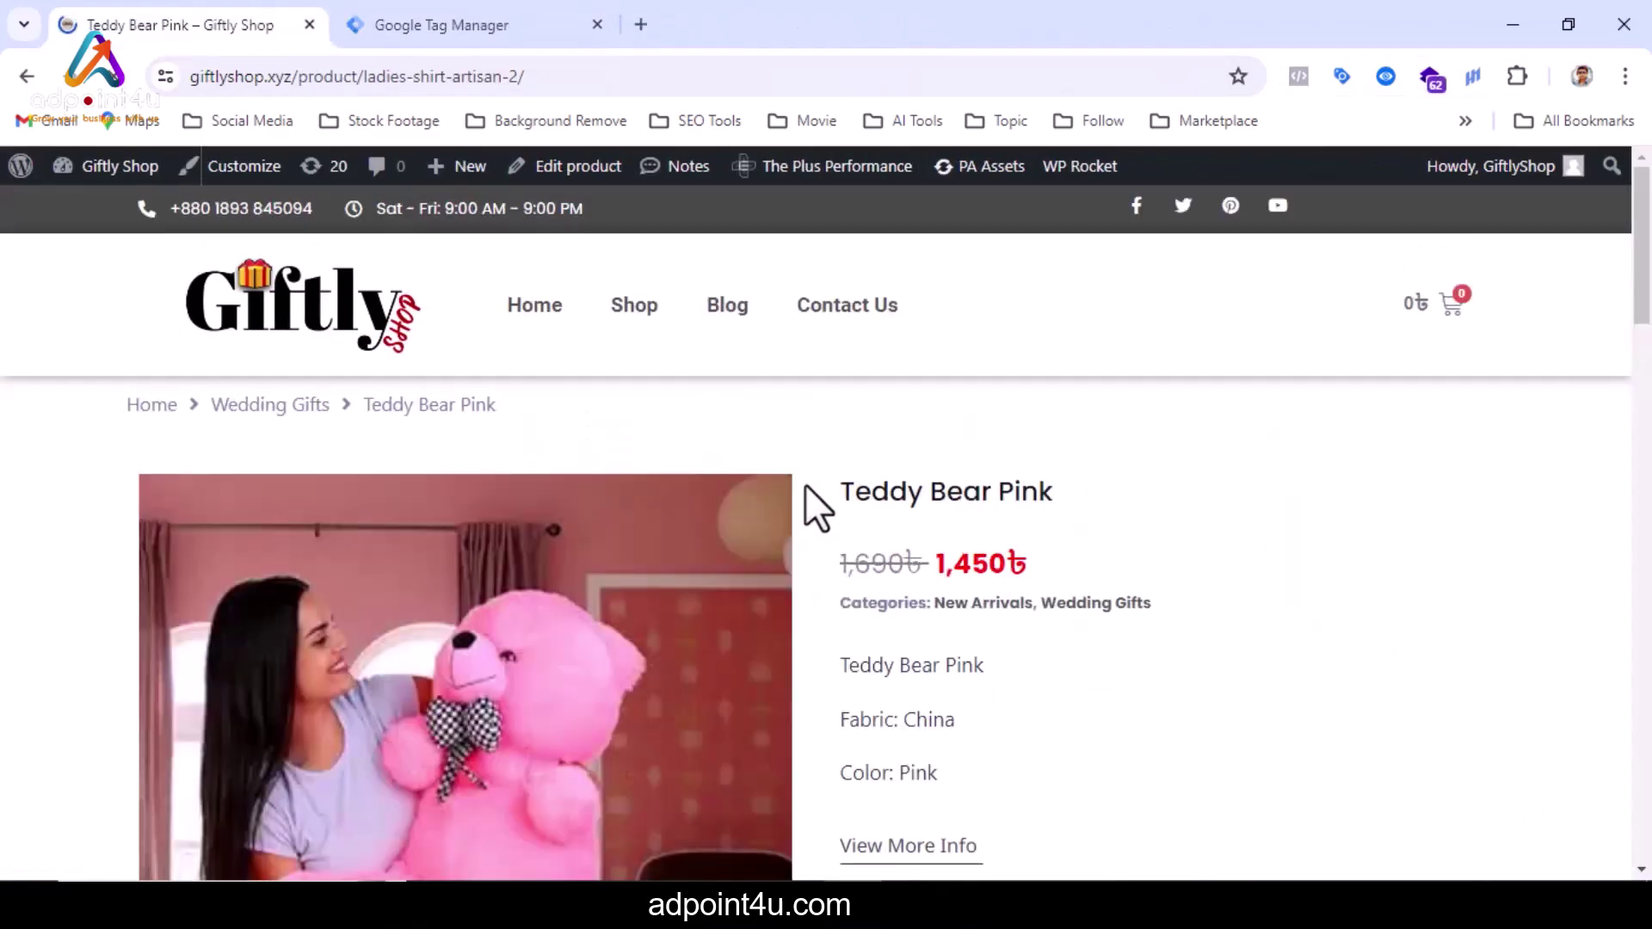
{"action": "scroll", "coordinate": [860, 483], "scroll_direction": "down", "scroll_amount": 3}
{"action": "scroll", "coordinate": [1015, 482], "scroll_direction": "down", "scroll_amount": 4}
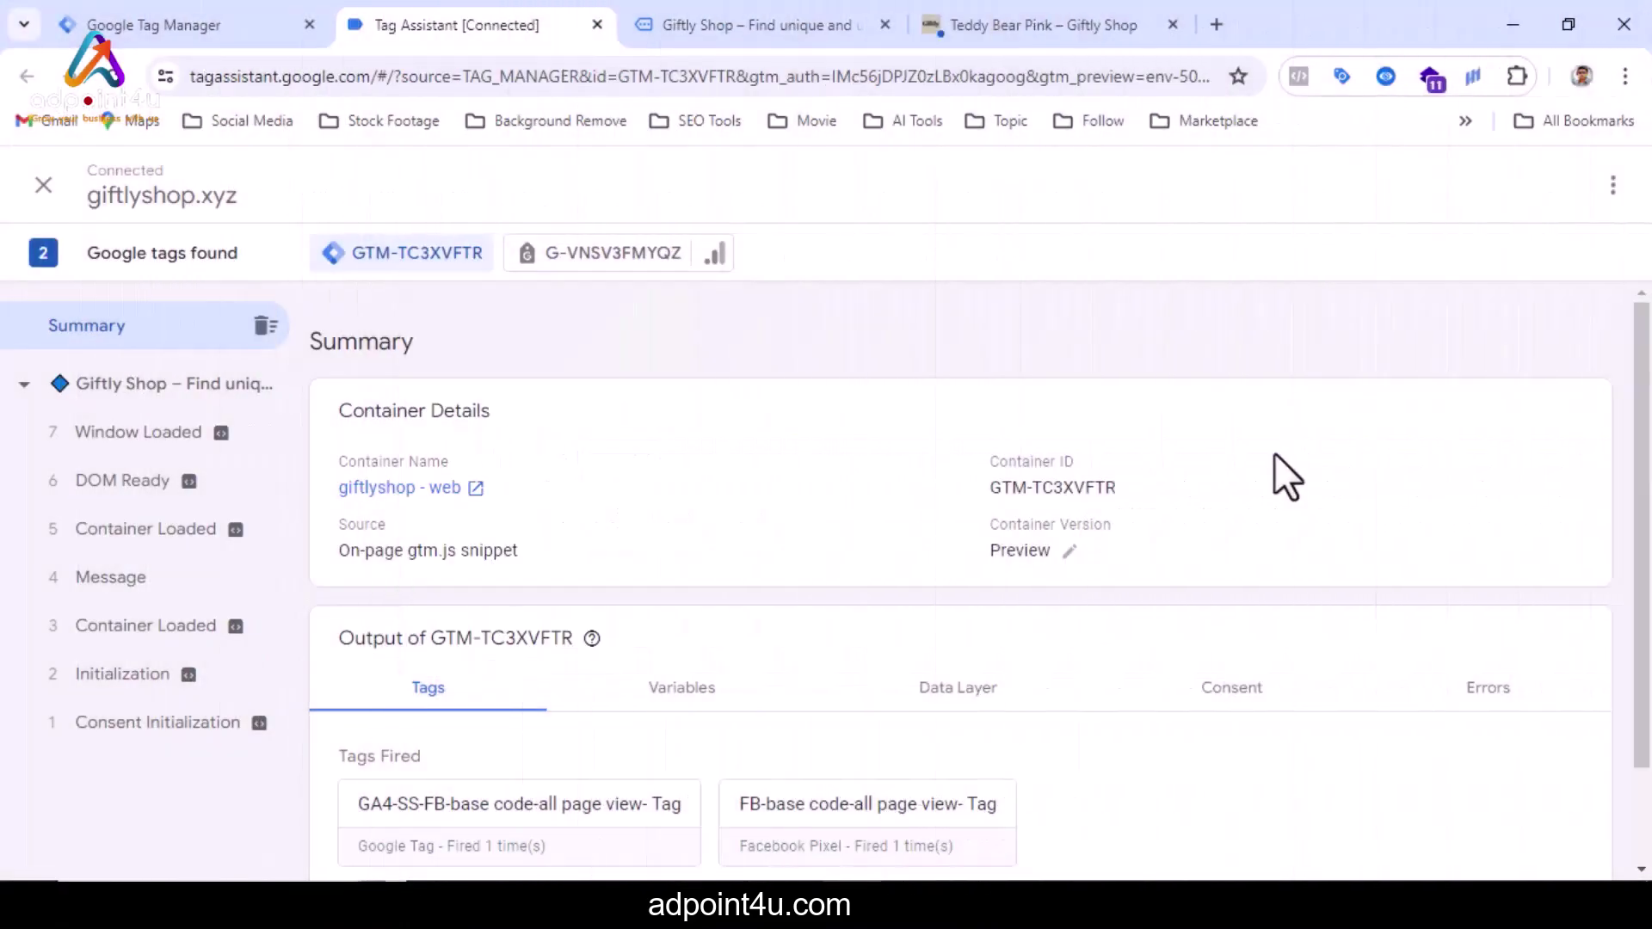
Check the Page View hit sent to G-VNSV3FMYQZ, then return to the Teddy Bear Pink page.
{"action": "scroll", "coordinate": [1274, 456], "scroll_direction": "down", "scroll_amount": 2}
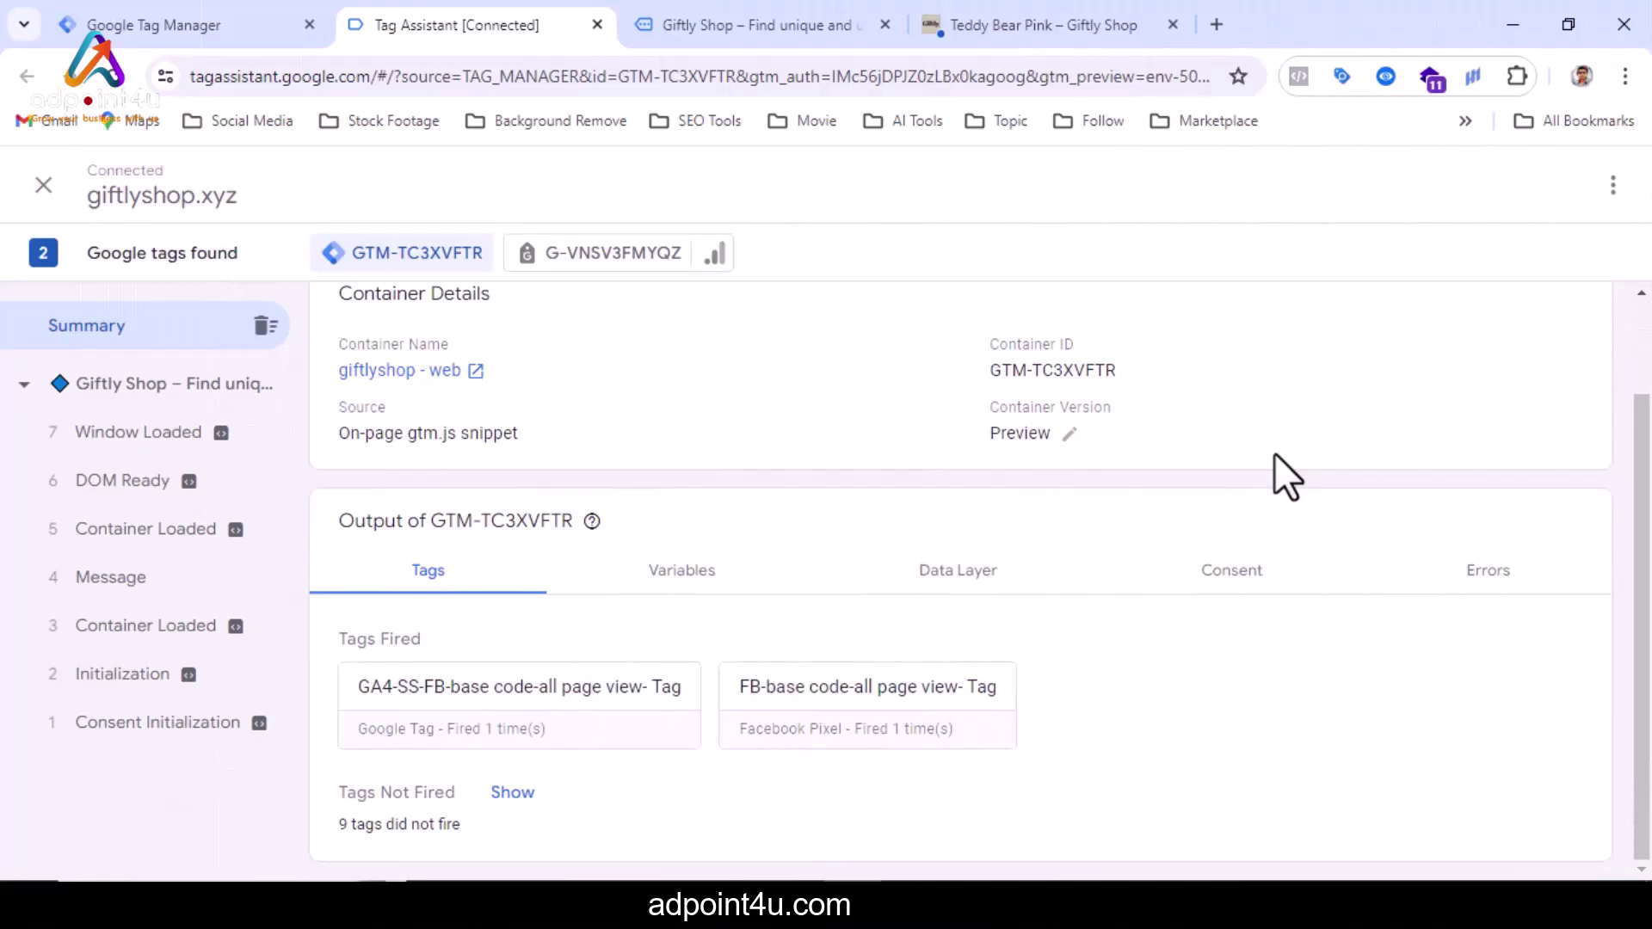
{"action": "left_click", "coordinate": [603, 252]}
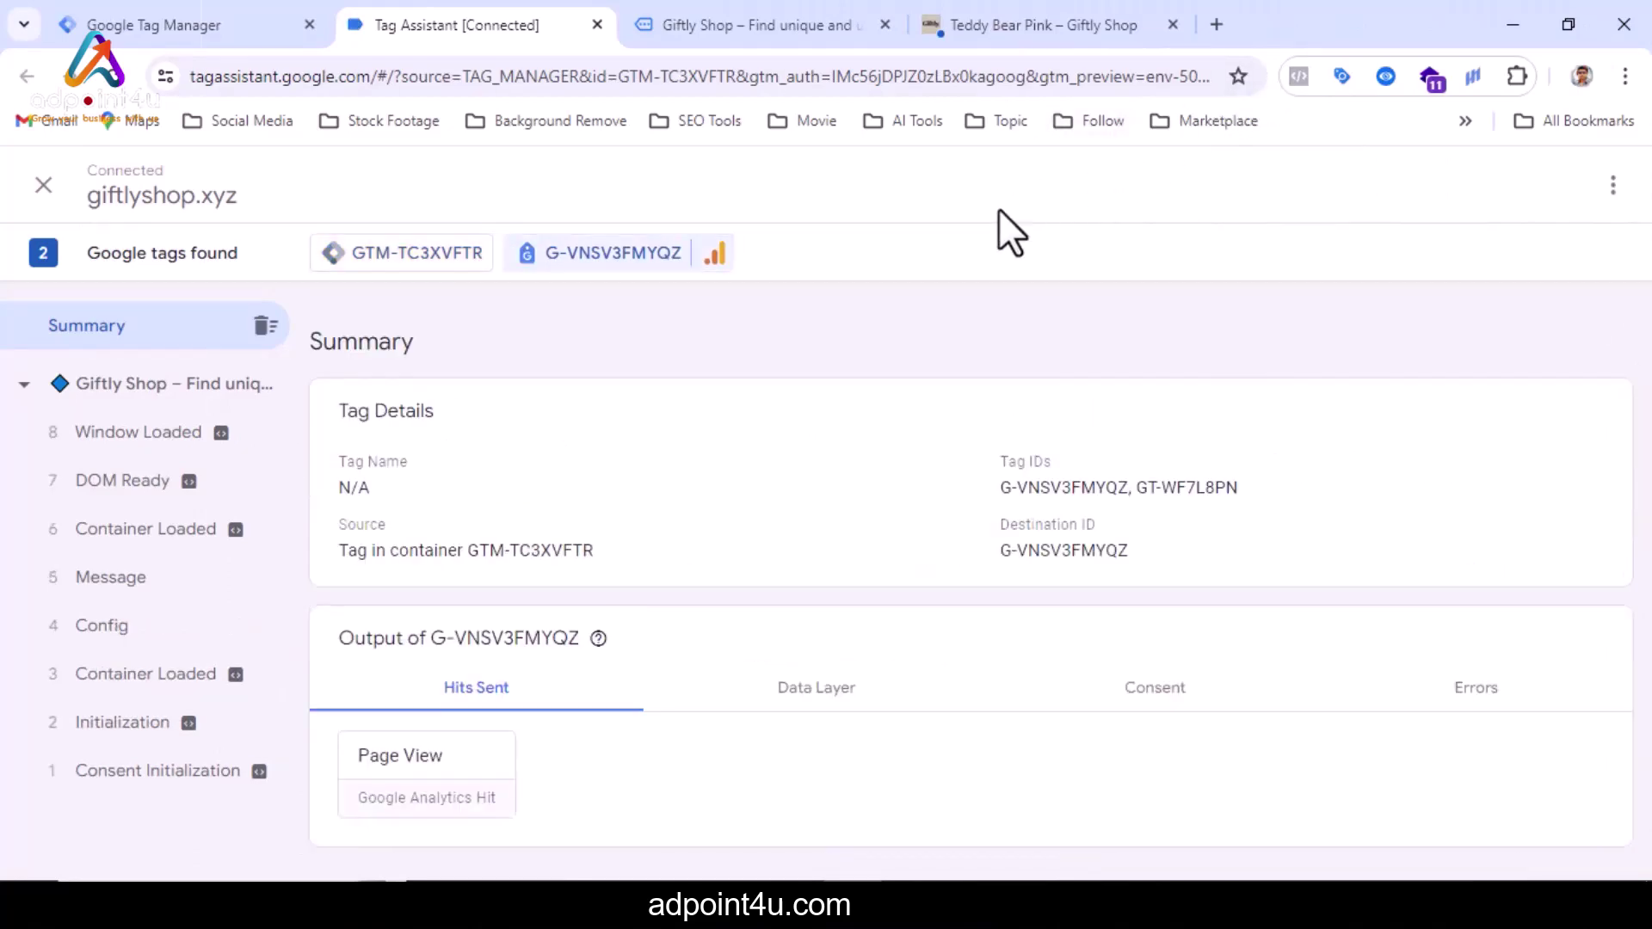
{"action": "left_click", "coordinate": [711, 12]}
{"action": "left_click", "coordinate": [985, 13]}
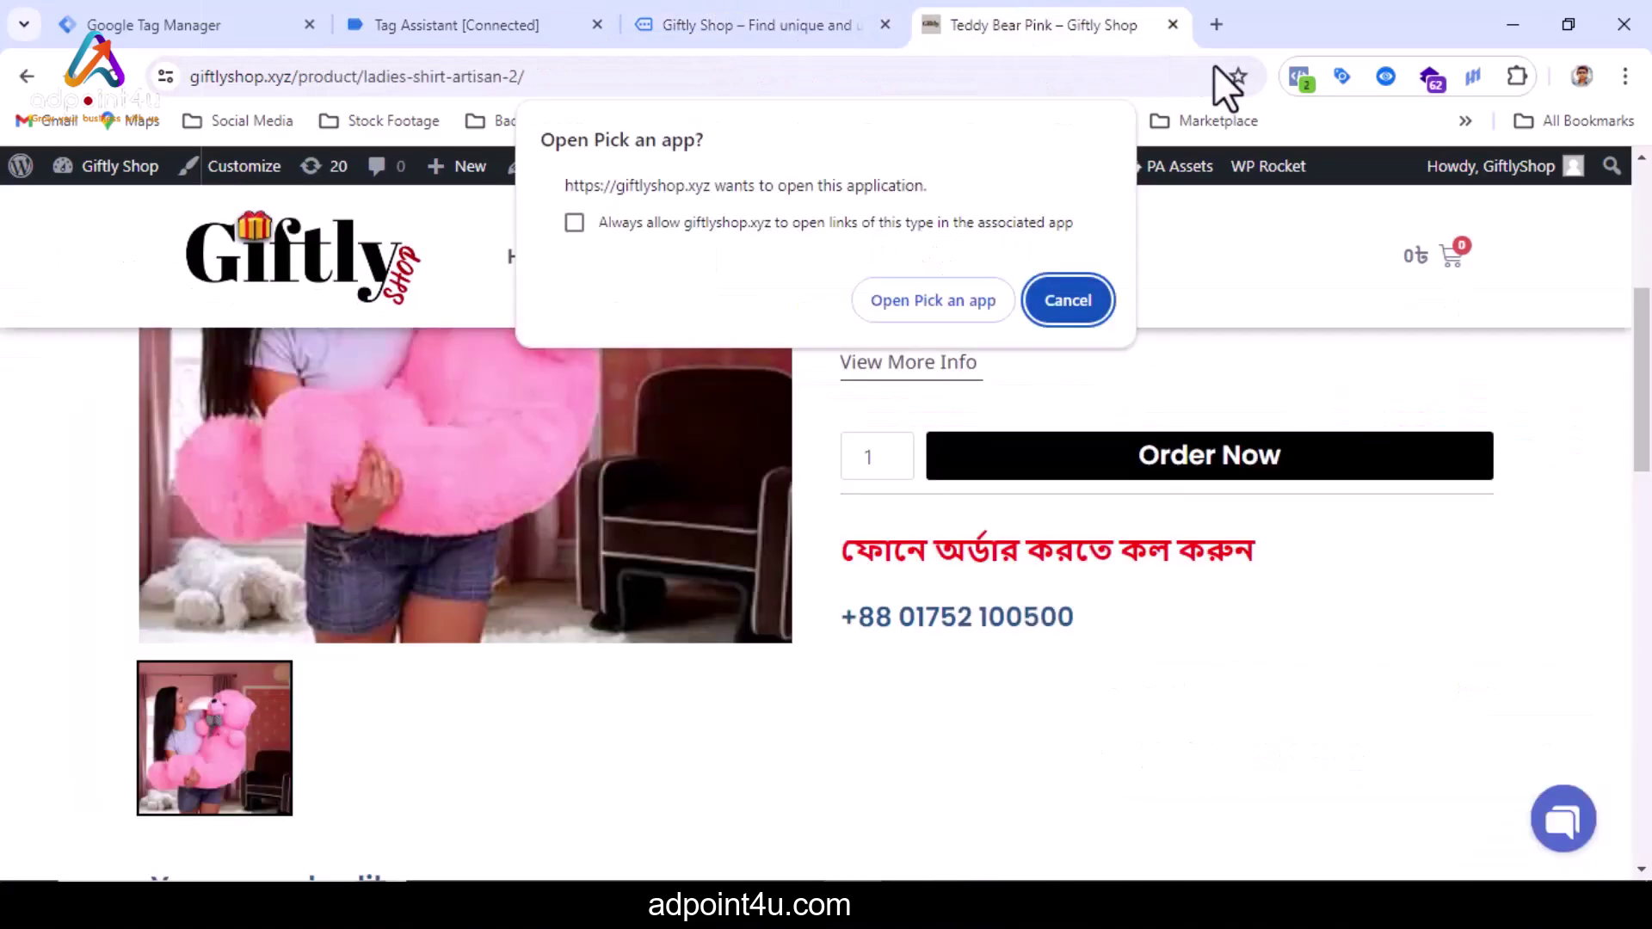
Review the ViewContent event in Meta Pixel Helper and dismiss the calling-app prompt.
{"action": "left_click", "coordinate": [1308, 85]}
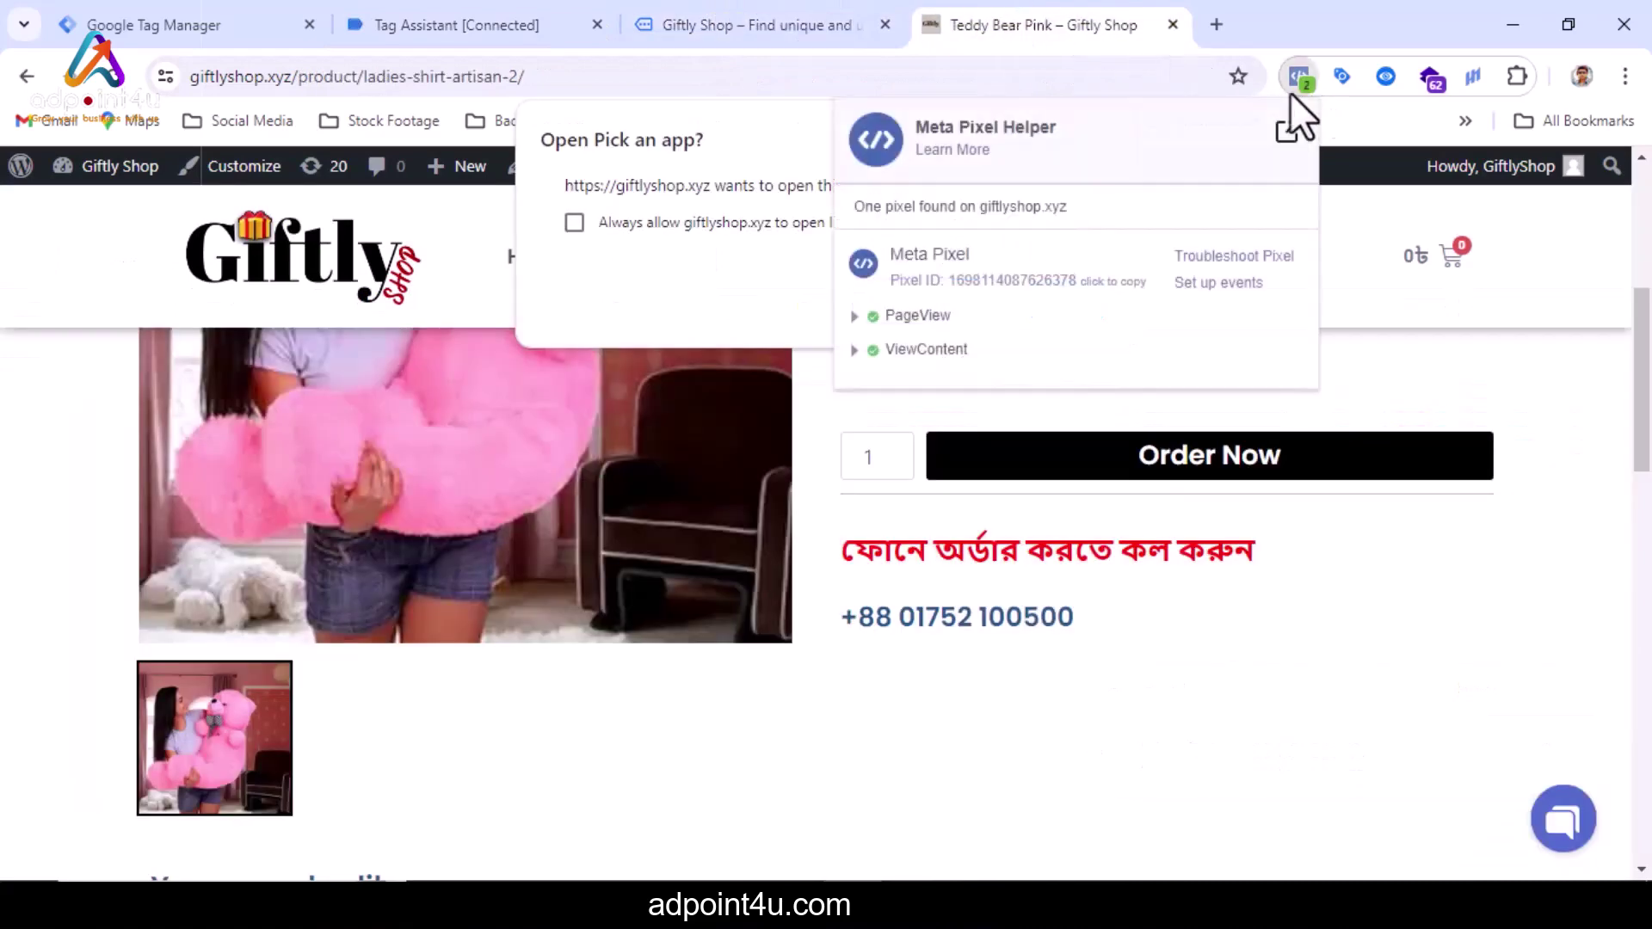
{"action": "left_click", "coordinate": [9, 260]}
{"action": "left_click", "coordinate": [1067, 301]}
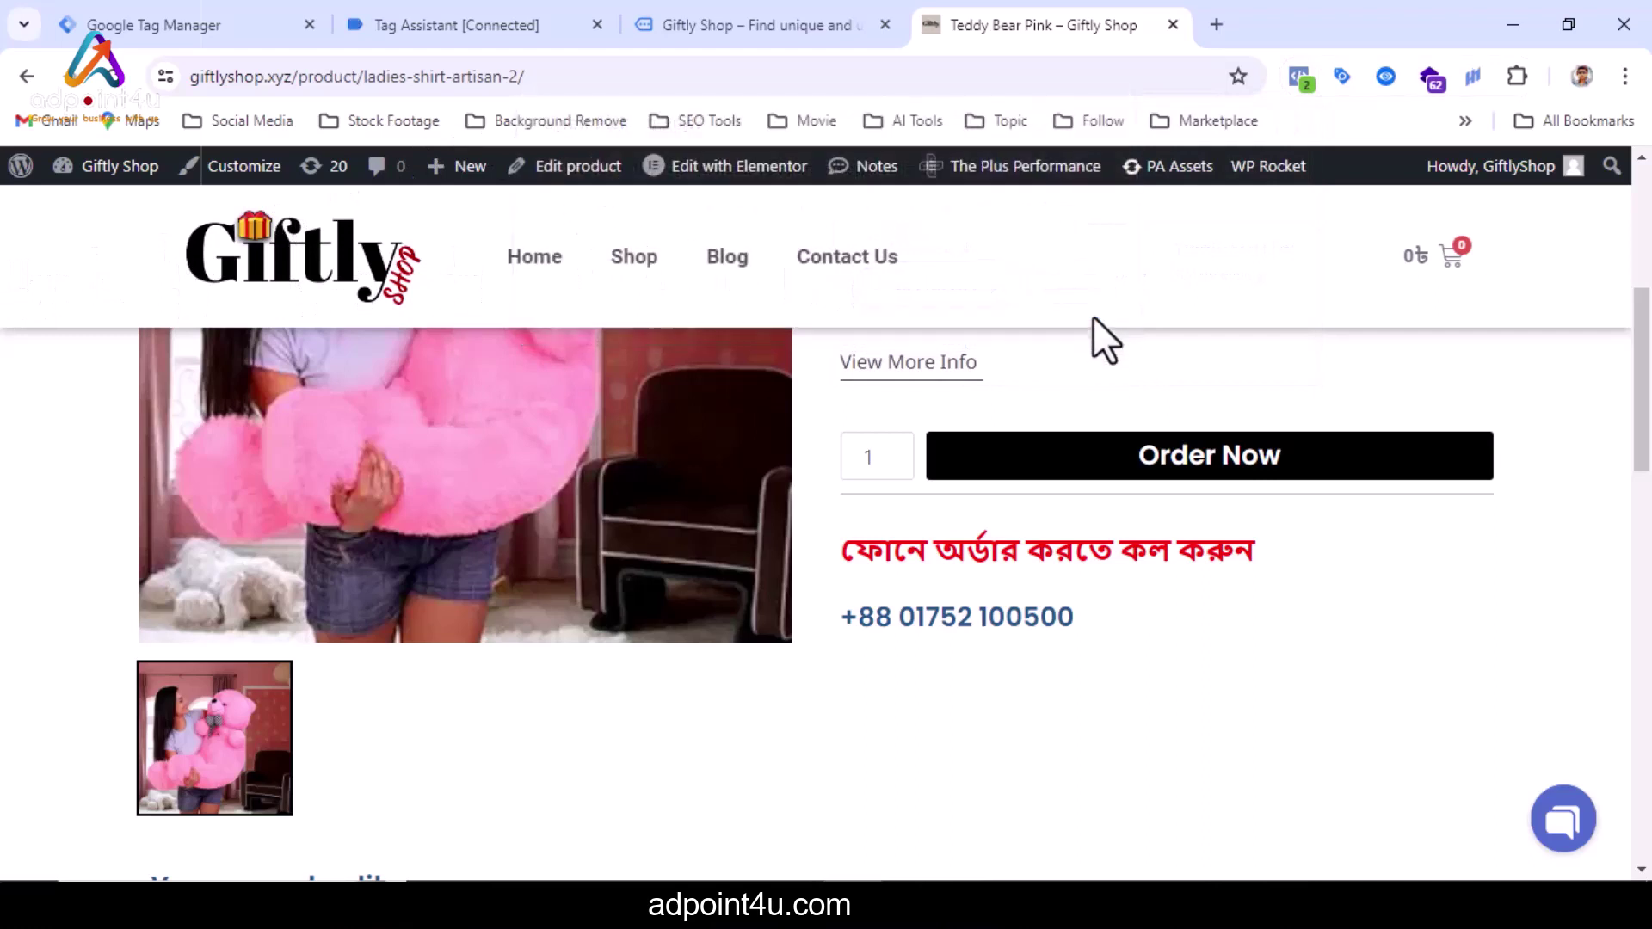
{"action": "left_click", "coordinate": [1301, 77]}
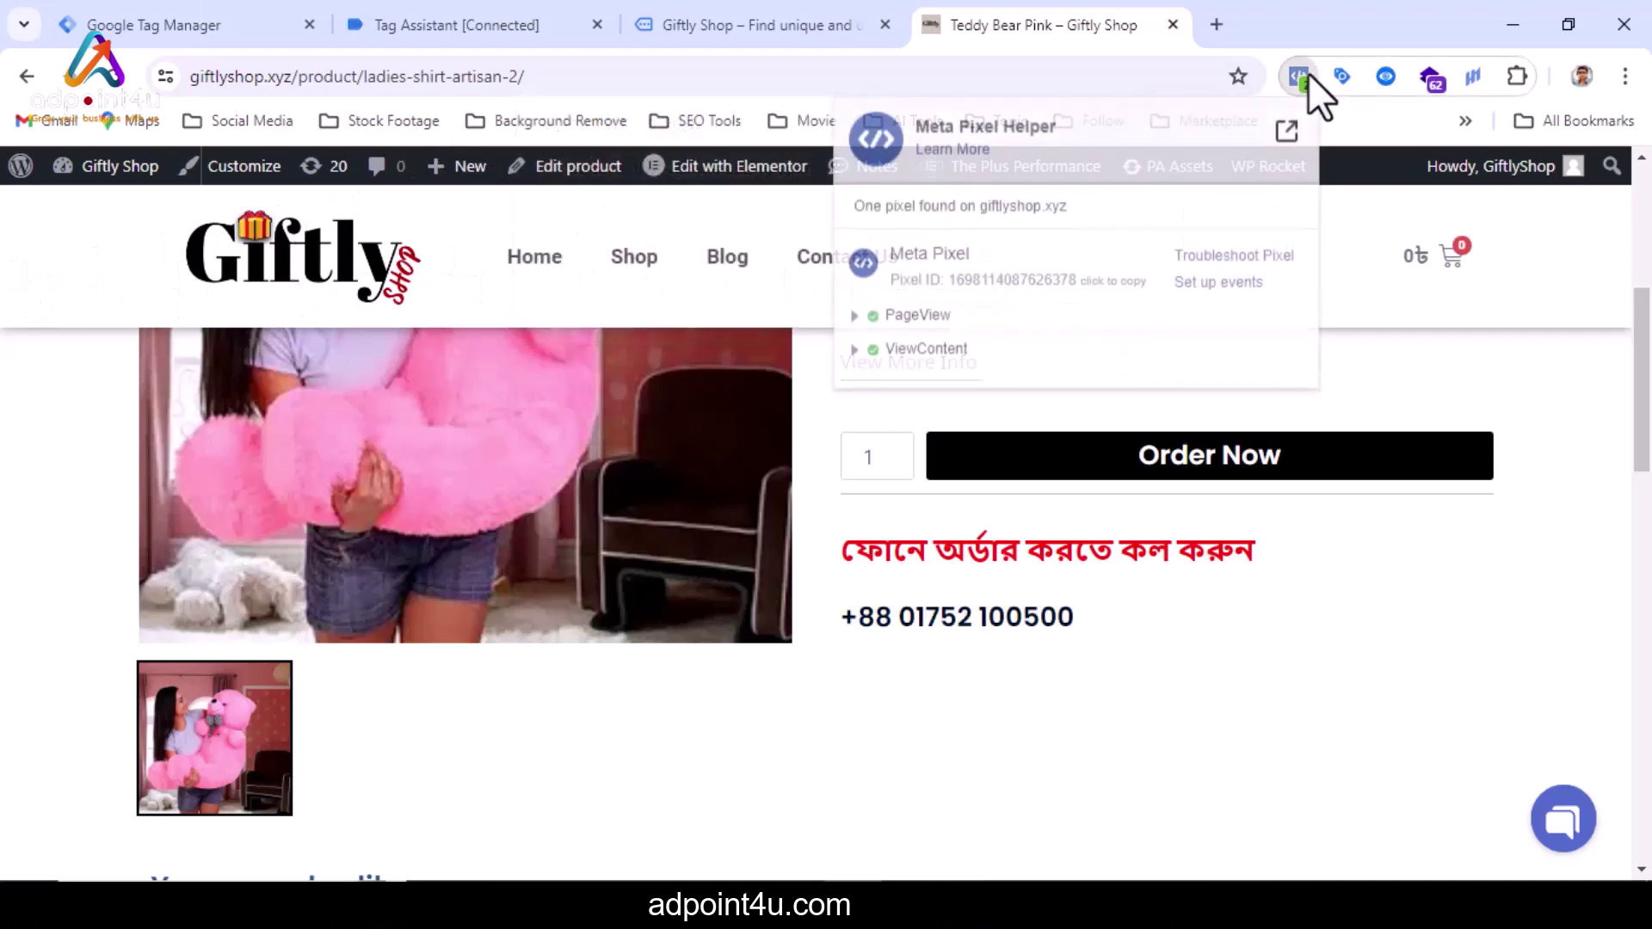
{"action": "left_click", "coordinate": [926, 349]}
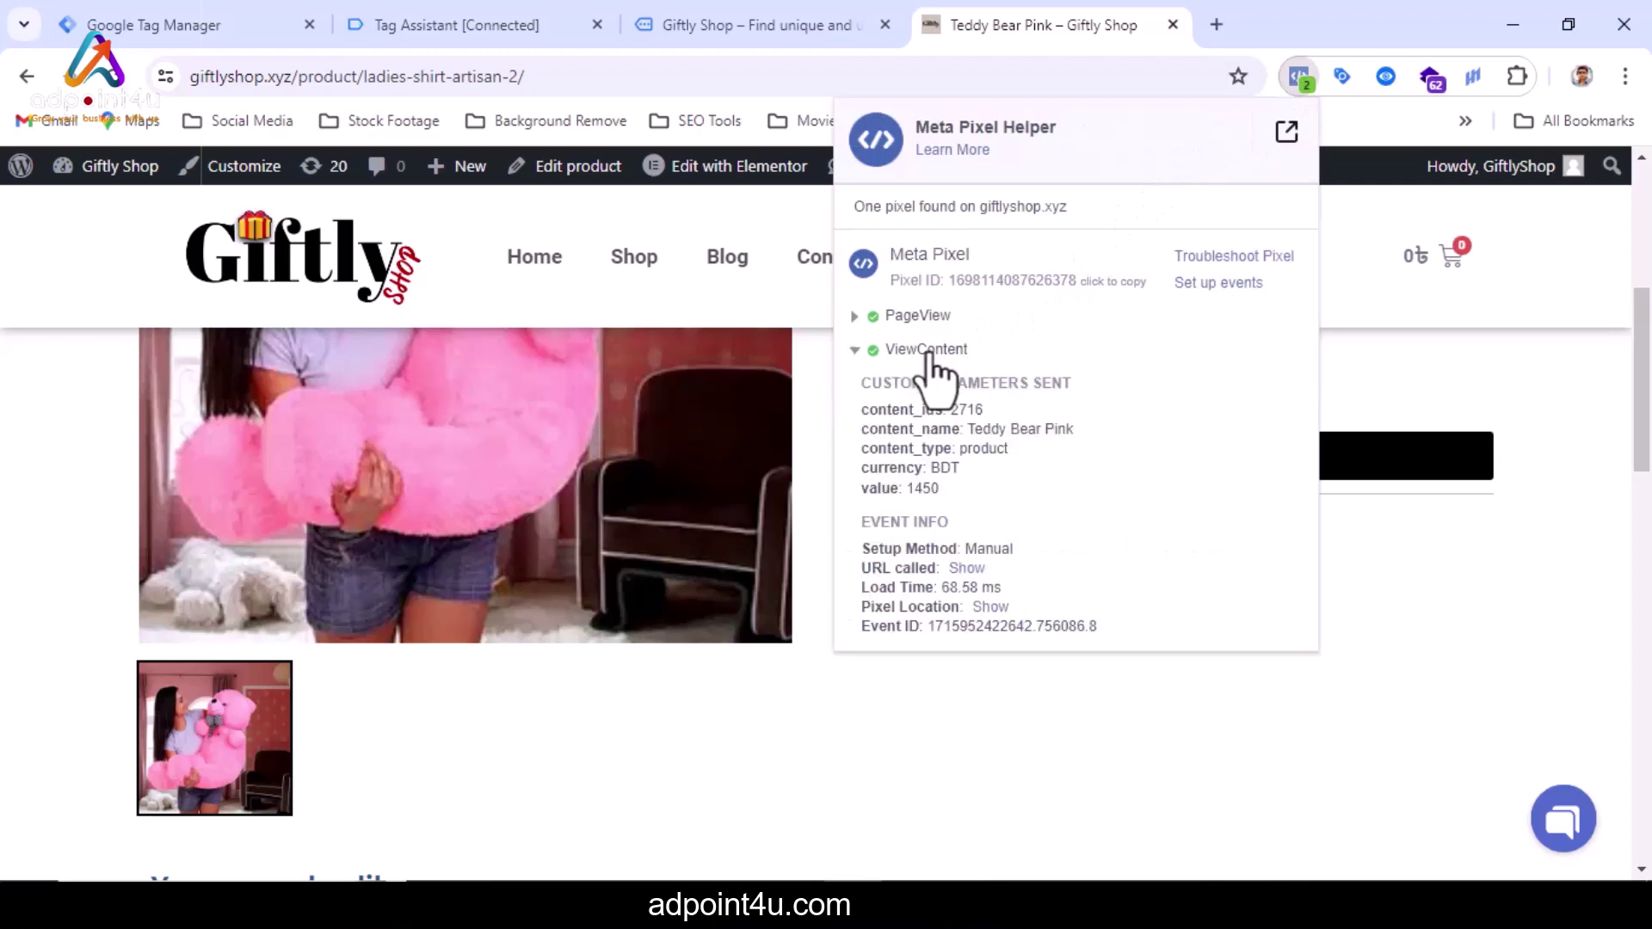
{"action": "left_click", "coordinate": [926, 350]}
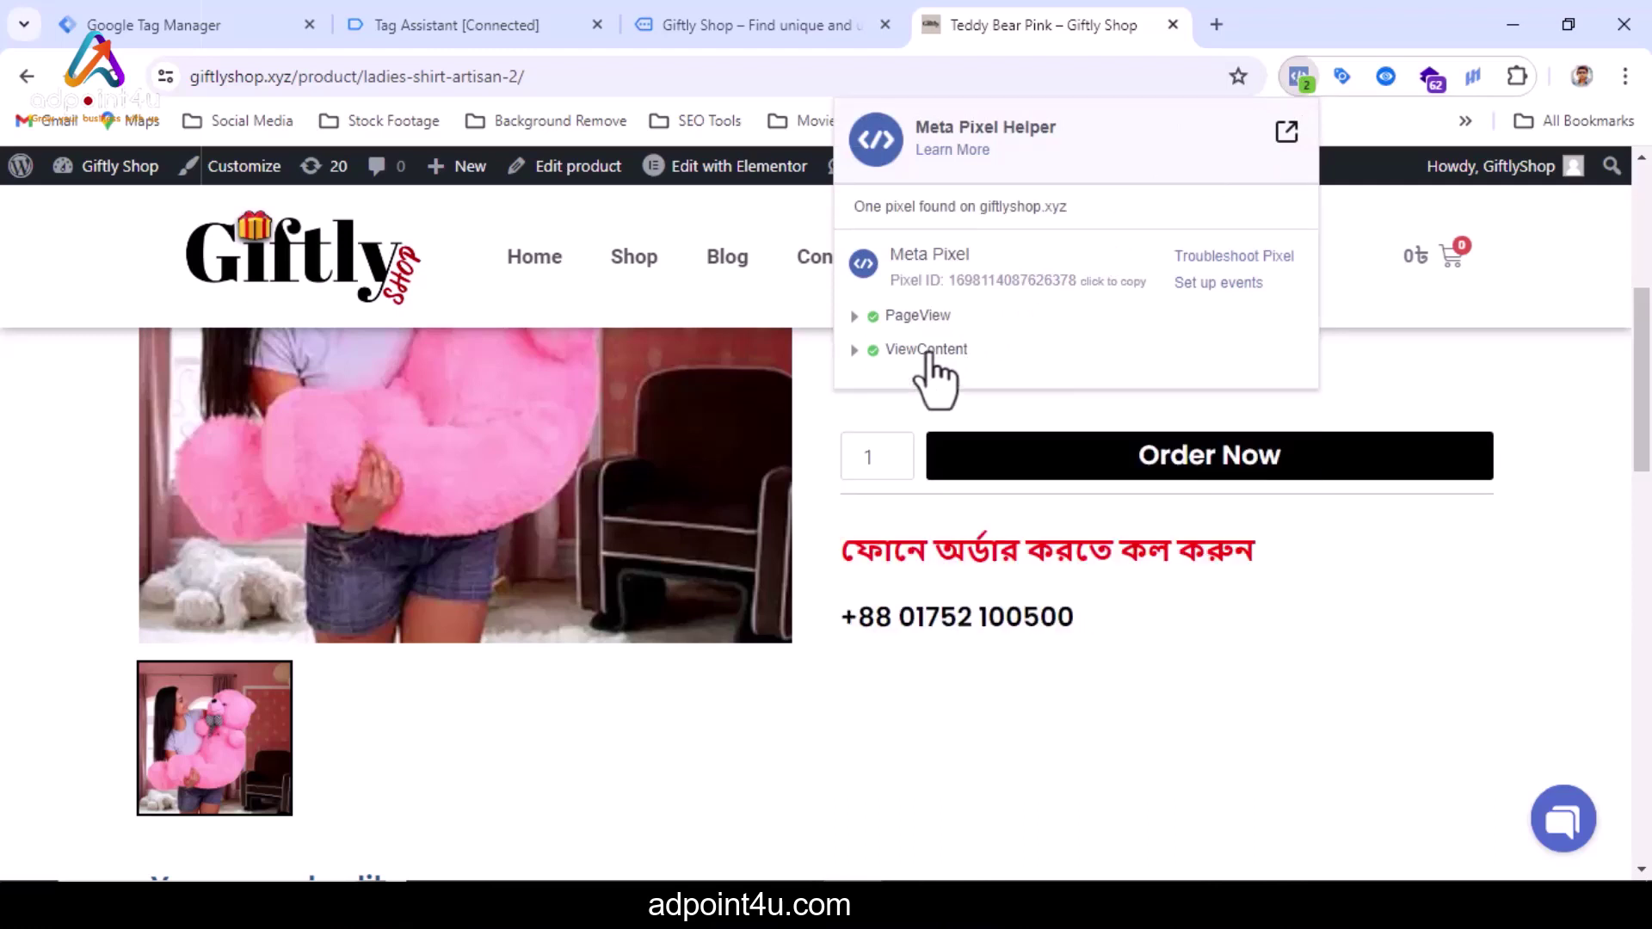
{"action": "left_click", "coordinate": [1528, 245]}
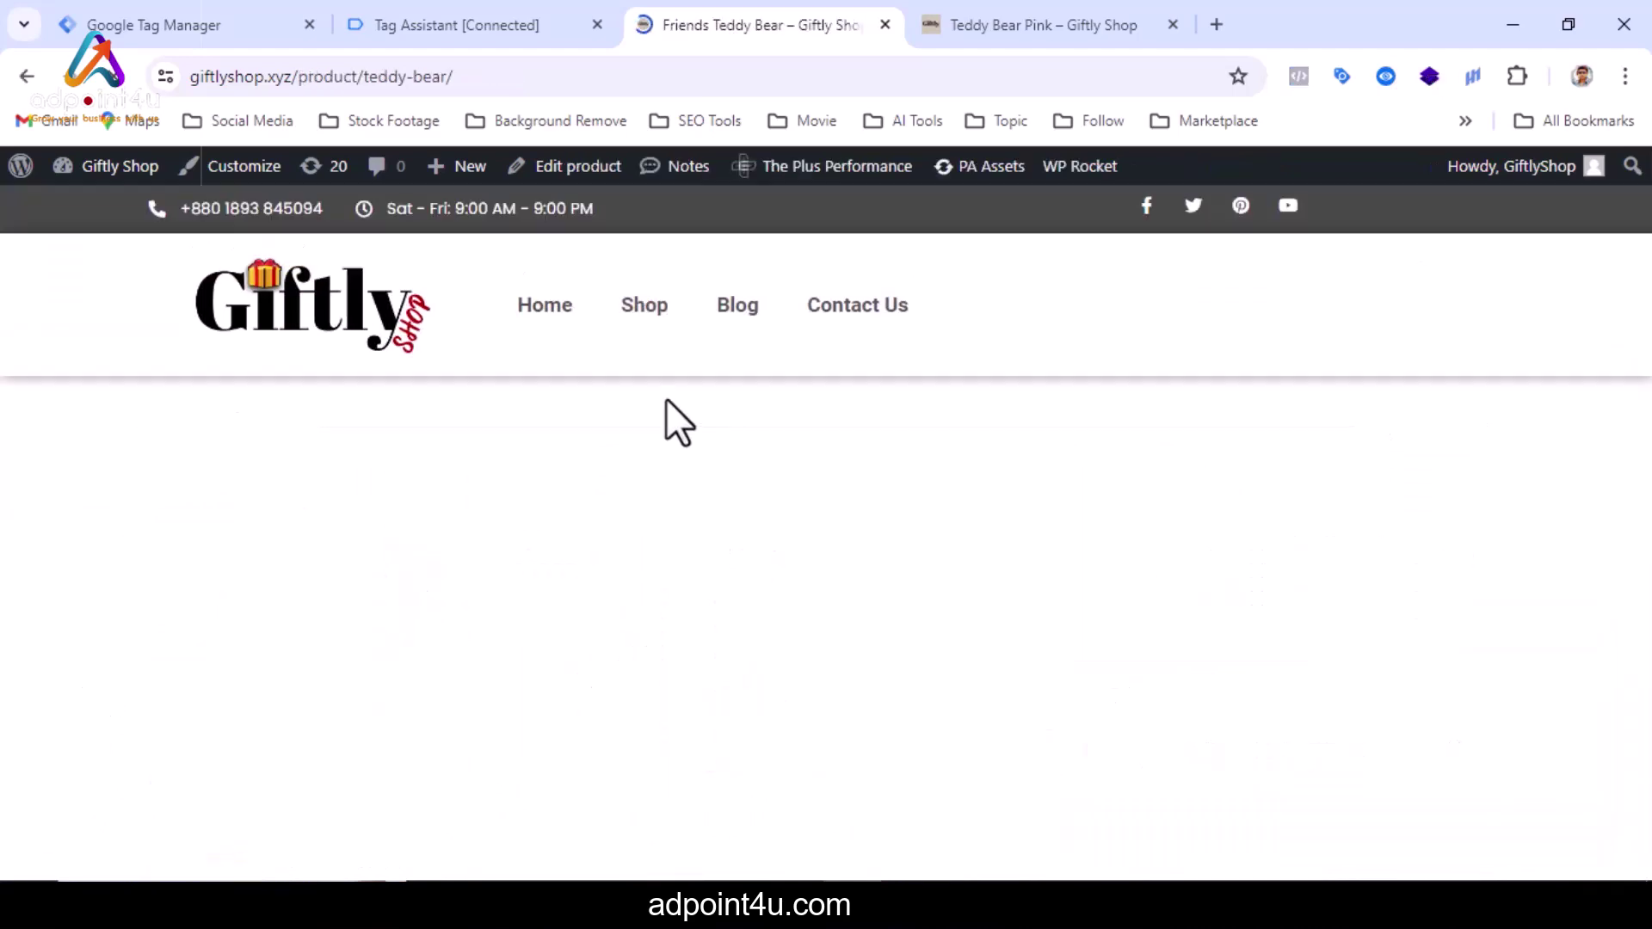
Click the Friends Teddy Bear page's phone number and check the result in Tag Assistant.
{"action": "scroll", "coordinate": [683, 424], "scroll_direction": "down", "scroll_amount": 5}
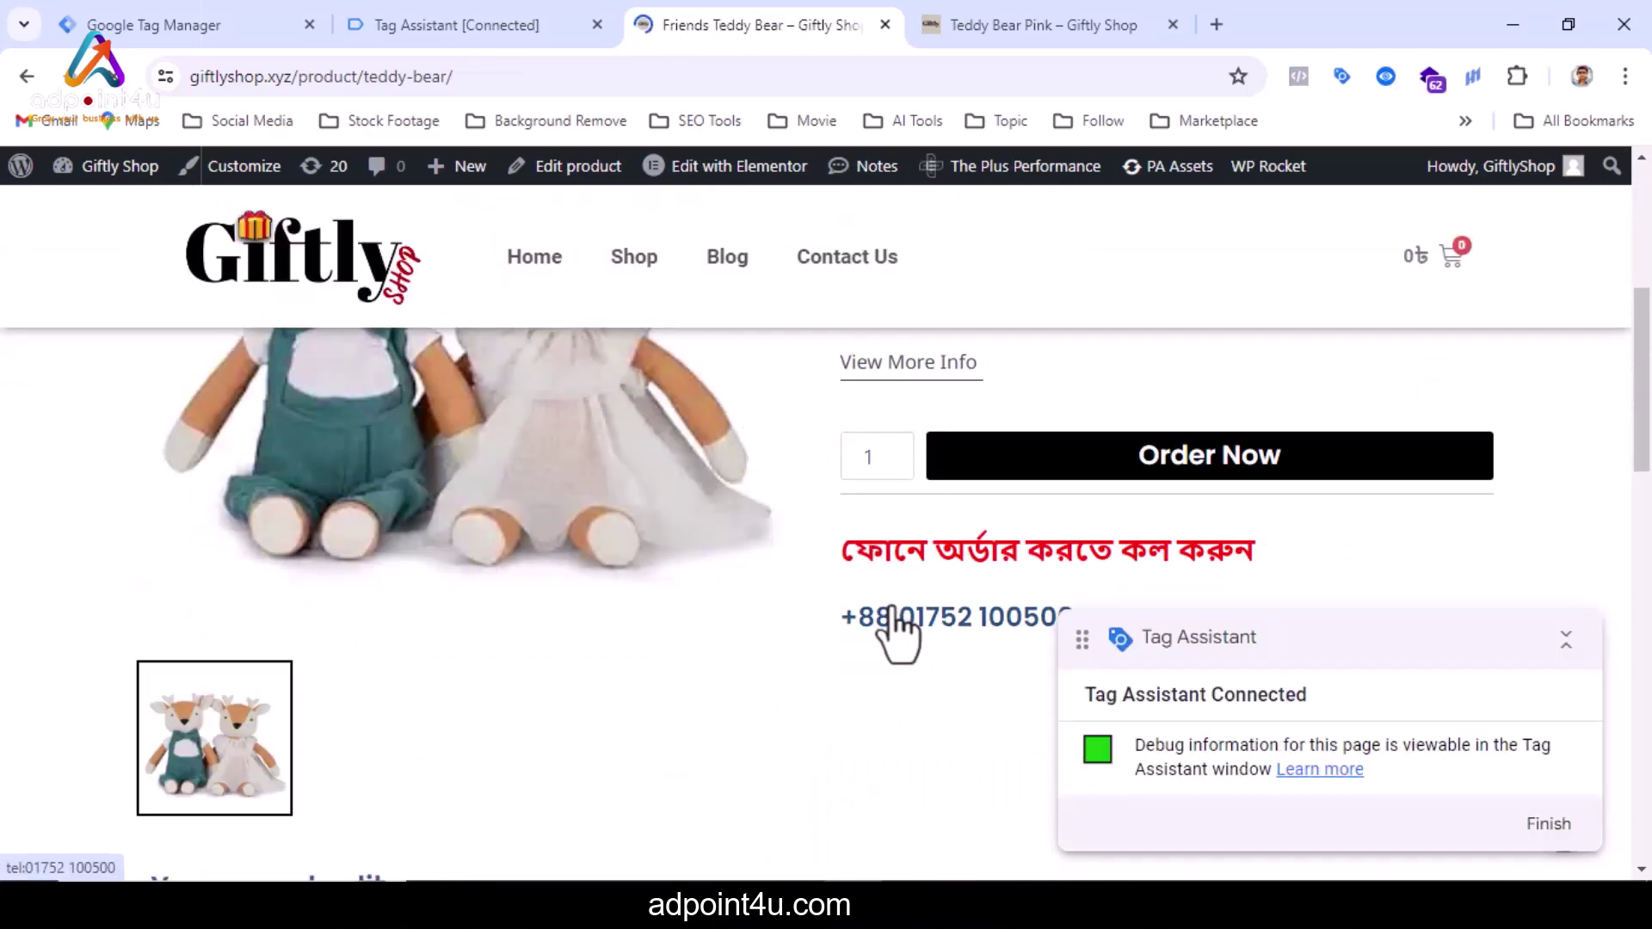
{"action": "left_click", "coordinate": [893, 613]}
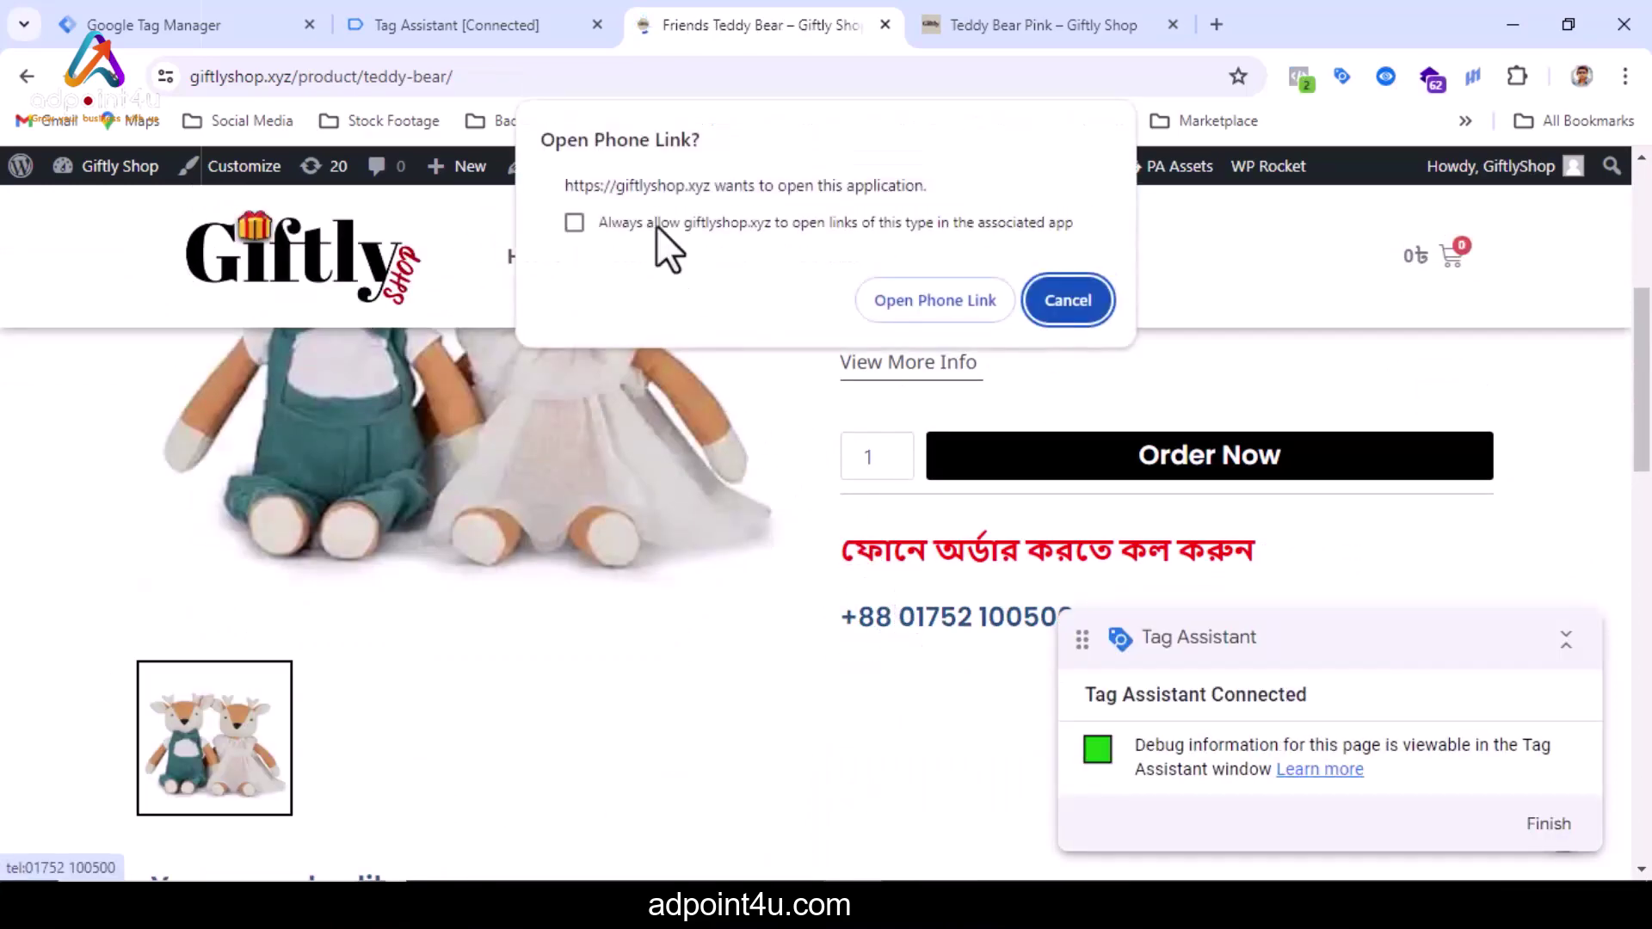
{"action": "left_click", "coordinate": [508, 23]}
{"action": "scroll", "coordinate": [671, 332], "scroll_direction": "down", "scroll_amount": 1}
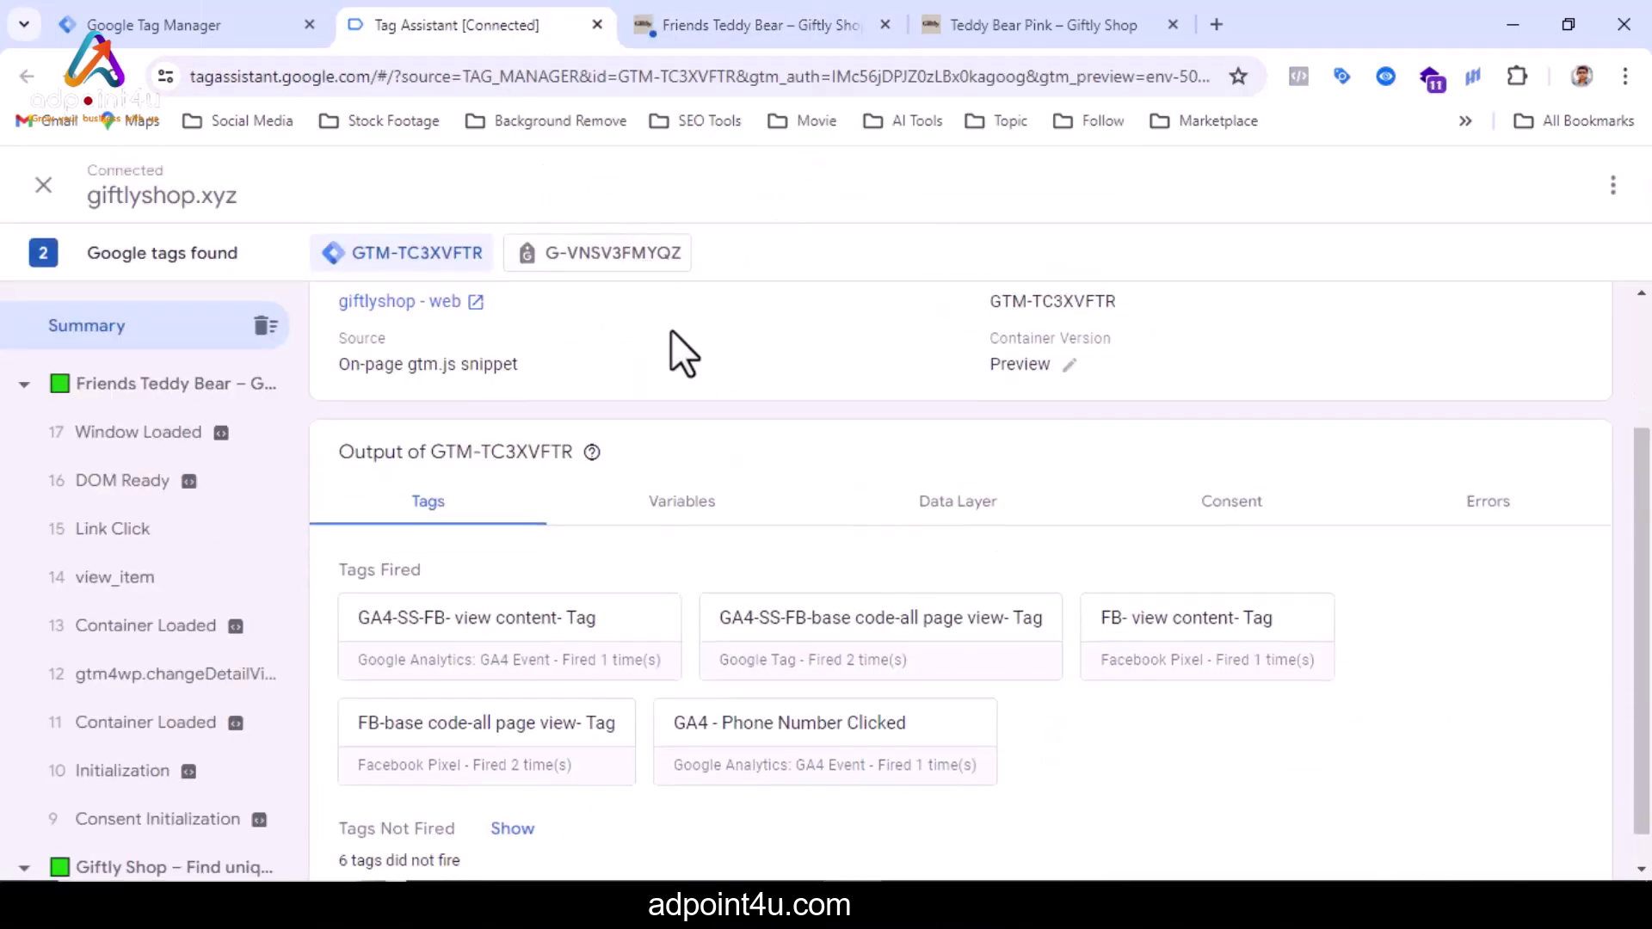